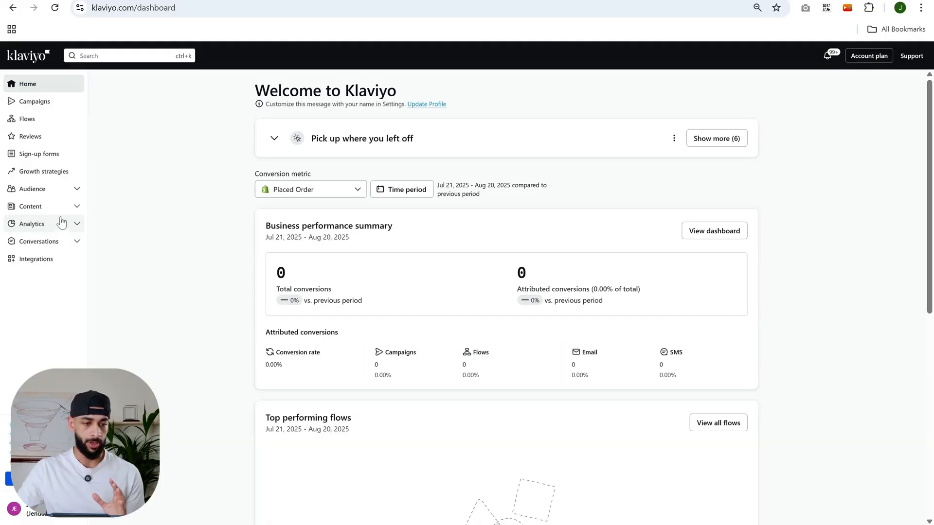
# Open the Lists & Segments overview under Audience and the details page of the listed profile.
pyautogui.click(66, 192)
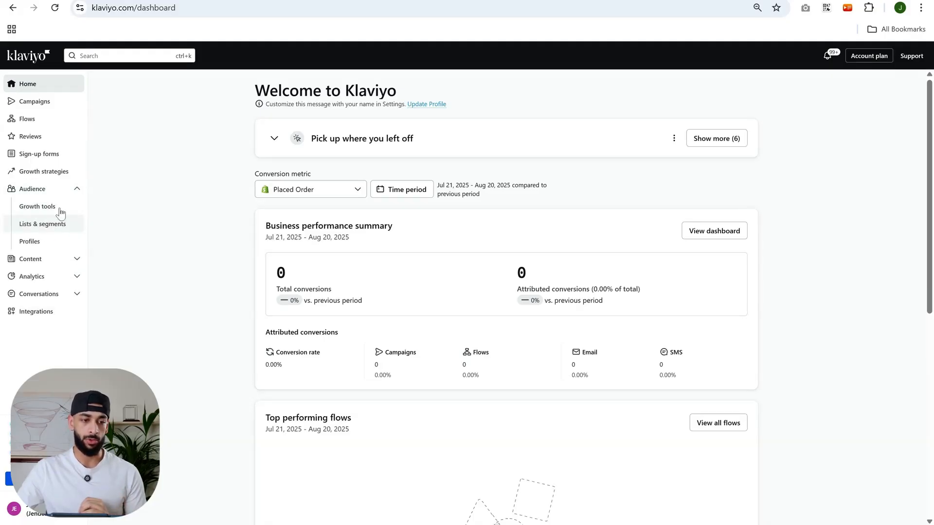
pyautogui.click(41, 224)
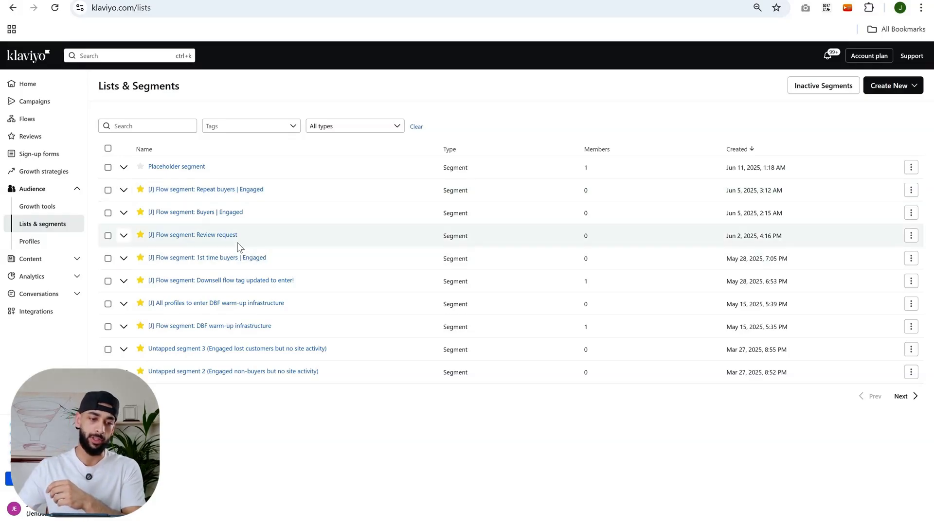
pyautogui.click(30, 241)
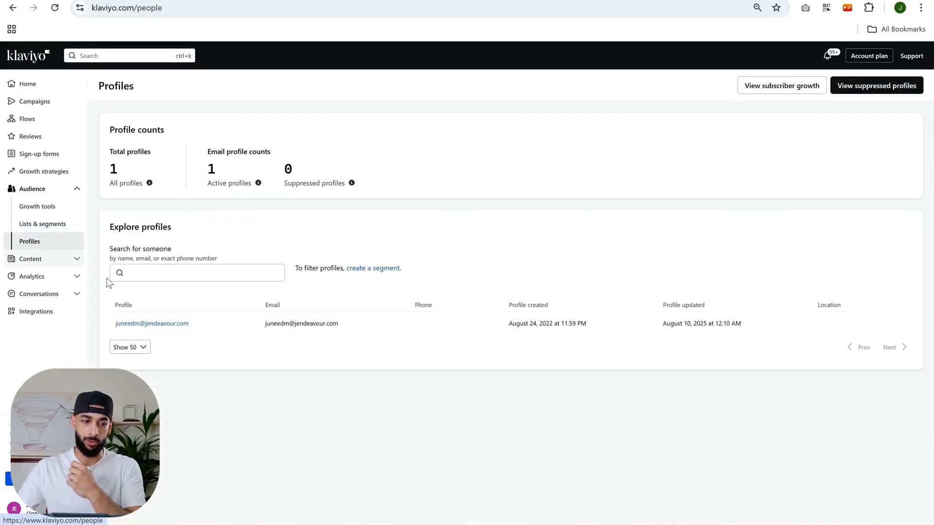
pyautogui.click(173, 324)
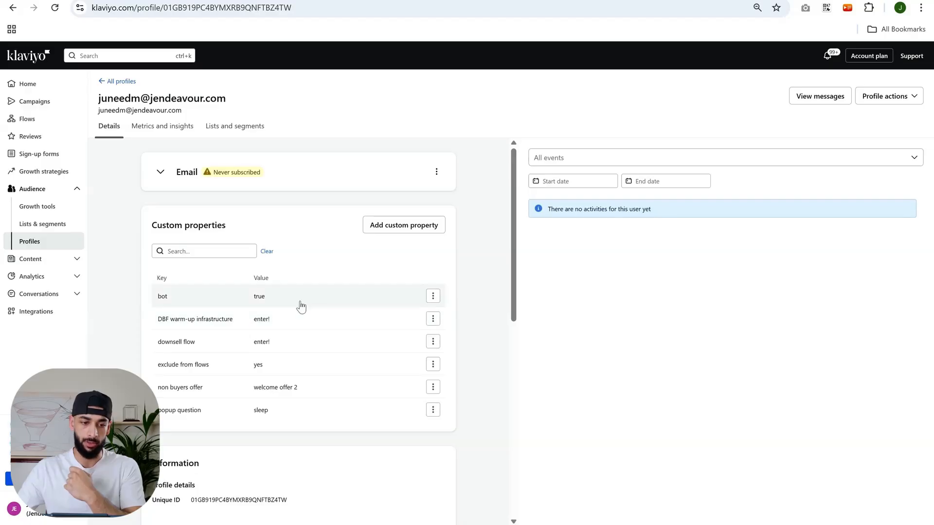
# Examine the profile's custom properties and information section, briefly checking the Core Features list in the Figma file.
pyautogui.scroll(-3, 291, 316)
pyautogui.scroll(3, 232, 342)
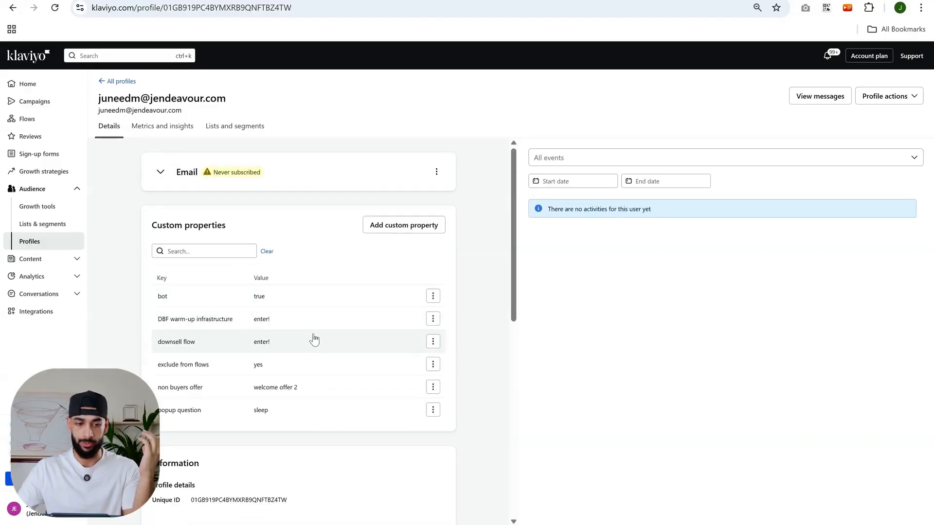
pyautogui.click(116, 0)
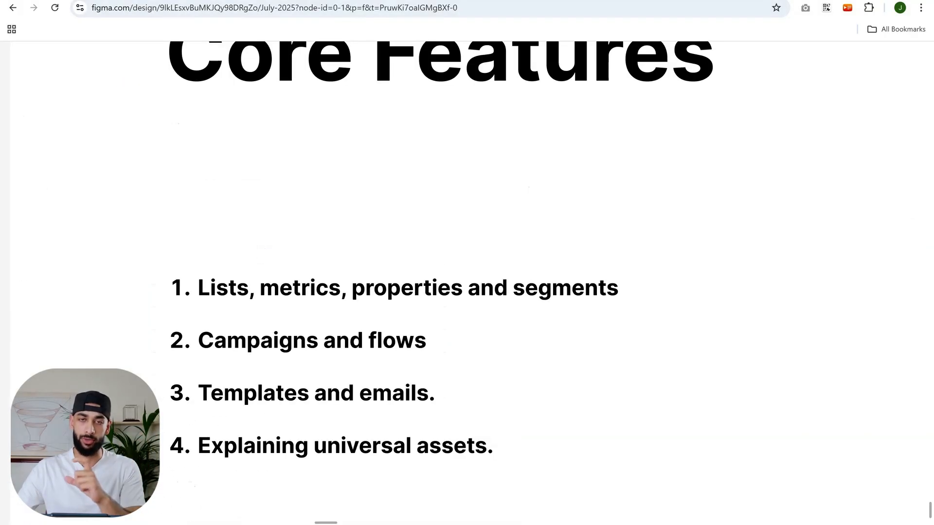
pyautogui.click(195, 0)
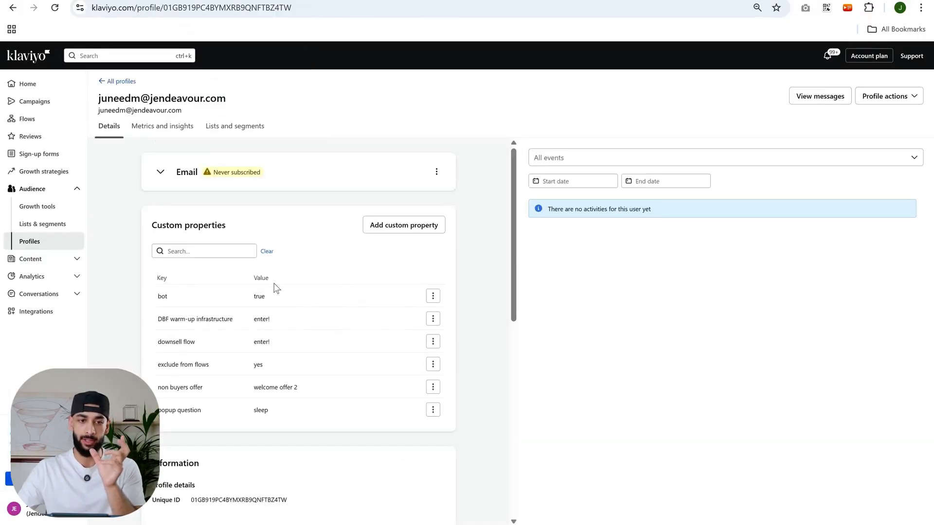
pyautogui.scroll(-1, 274, 287)
pyautogui.scroll(-3, 272, 286)
pyautogui.scroll(2, 270, 292)
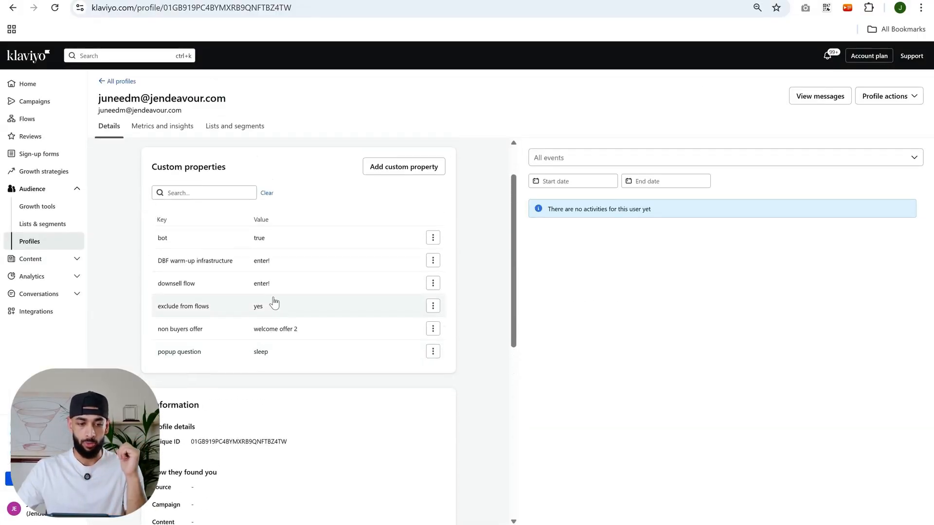
pyautogui.scroll(-1, 269, 316)
pyautogui.scroll(-3, 267, 337)
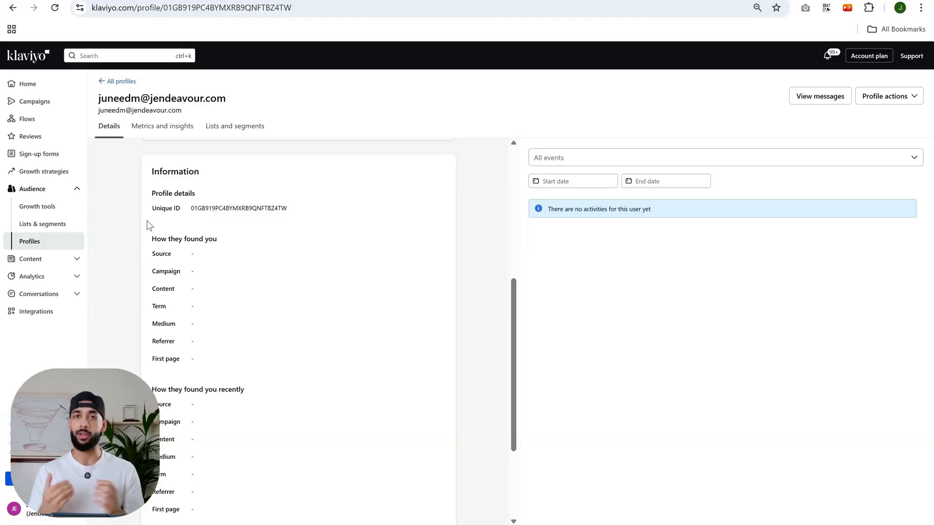
pyautogui.scroll(6, 173, 218)
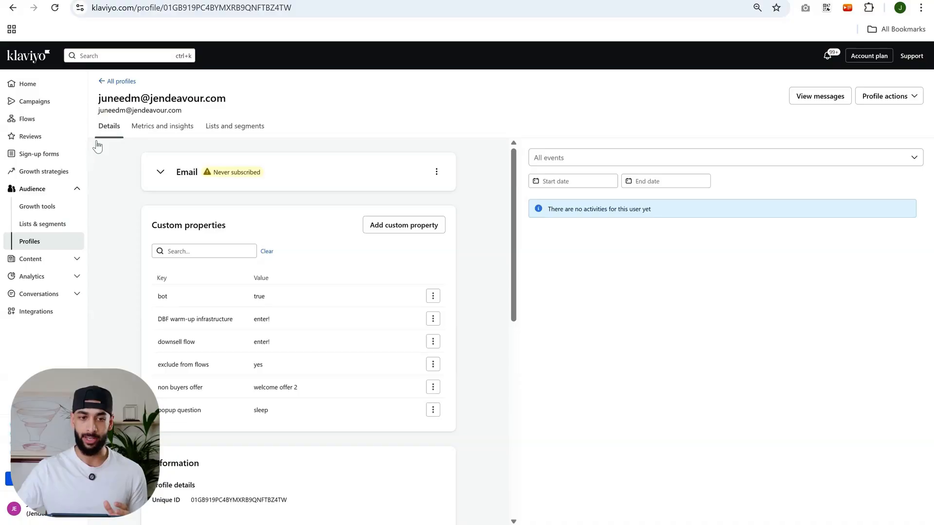
# Start a new segment from Lists & Segments and name it "created in the last 30 days and opened an email 2 times.".
pyautogui.click(49, 224)
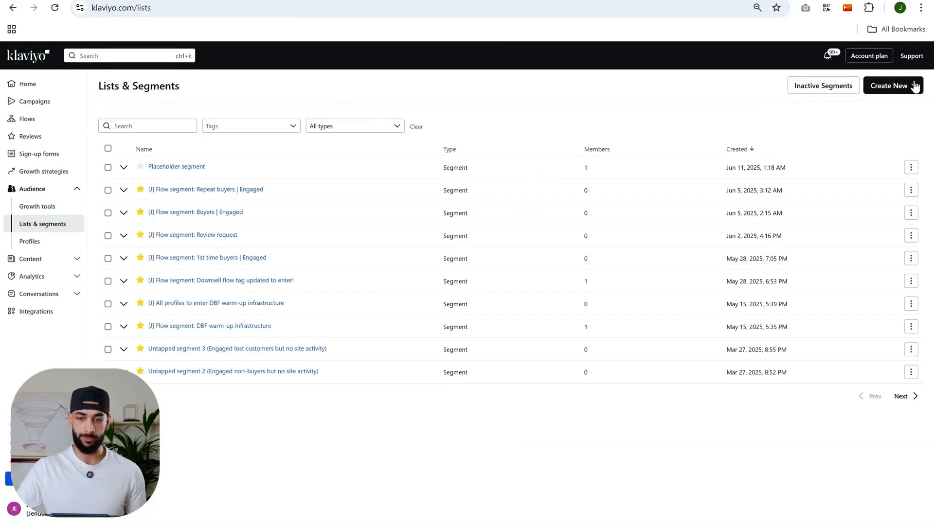
pyautogui.click(912, 87)
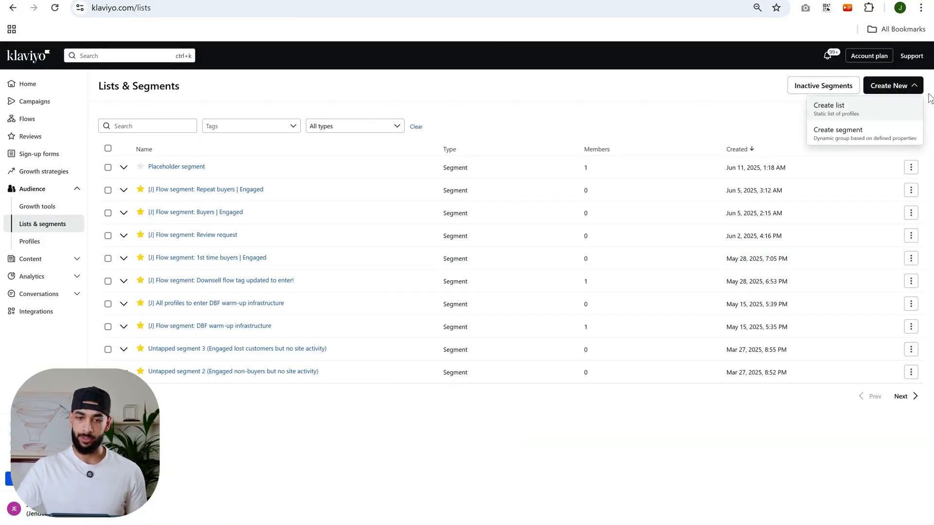
pyautogui.click(869, 141)
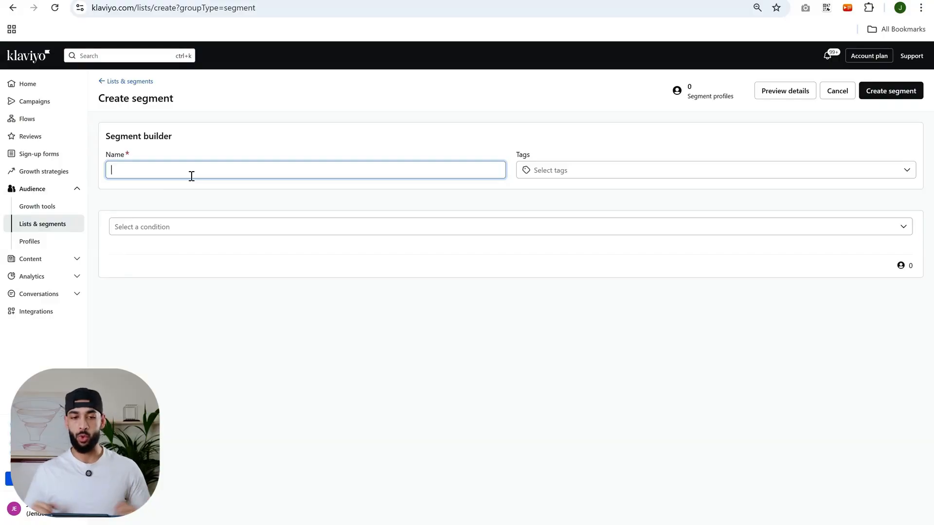
pyautogui.write('created in the last 30 days and opened an email 2 times.')
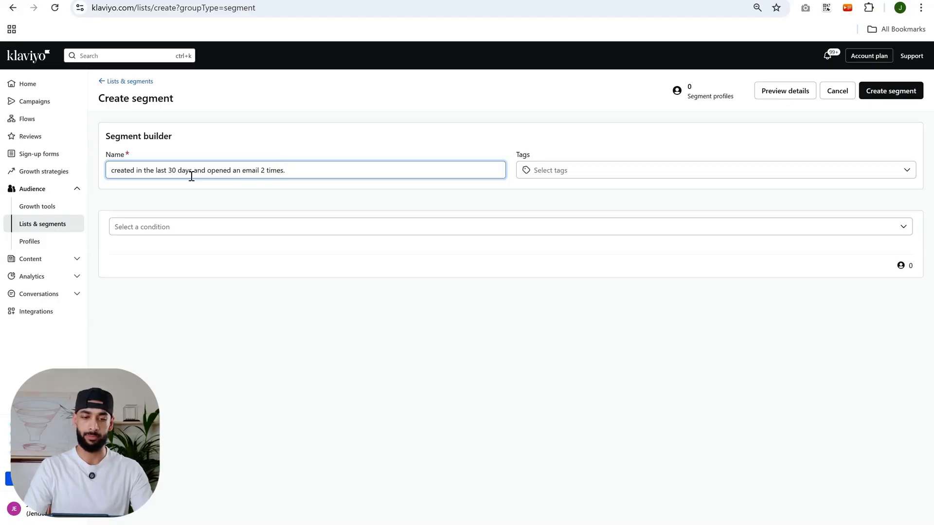
pyautogui.click(215, 251)
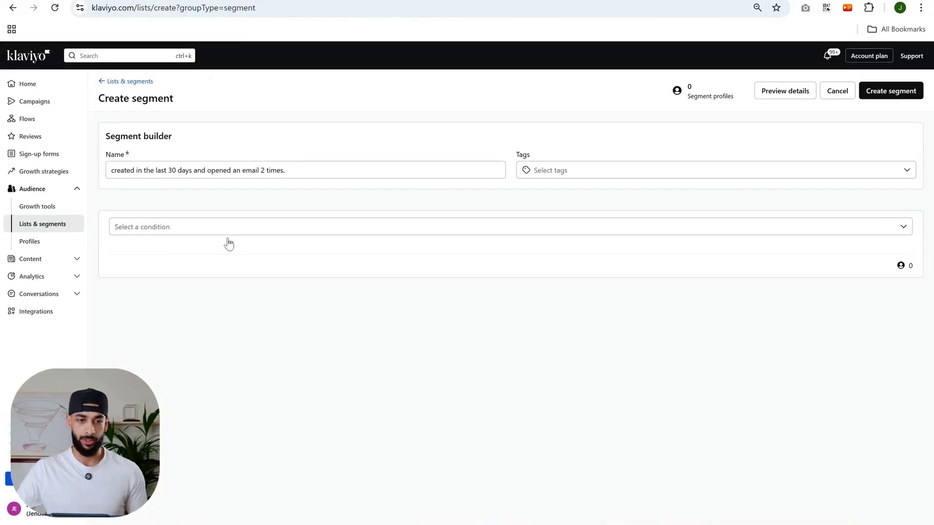
# Define the first condition as Properties about someone, with Created in the last 30 days.
pyautogui.click(229, 227)
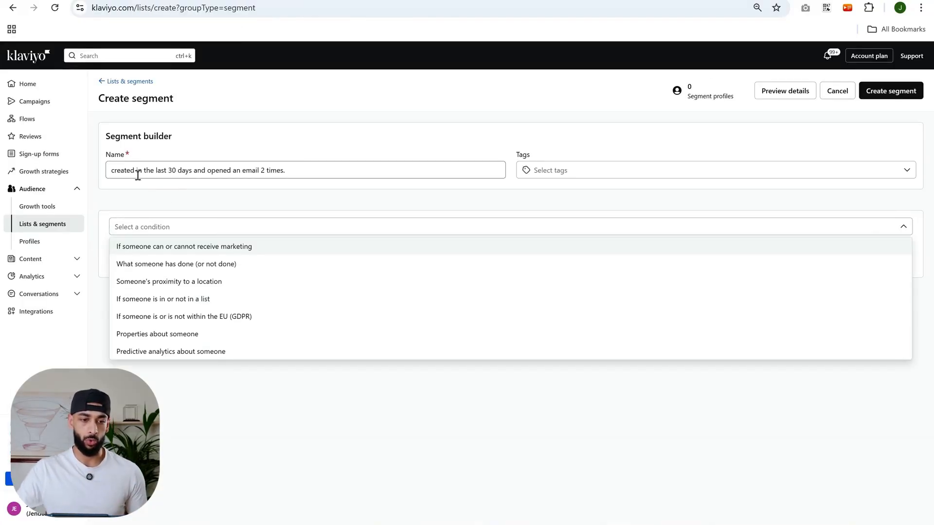
pyautogui.click(167, 334)
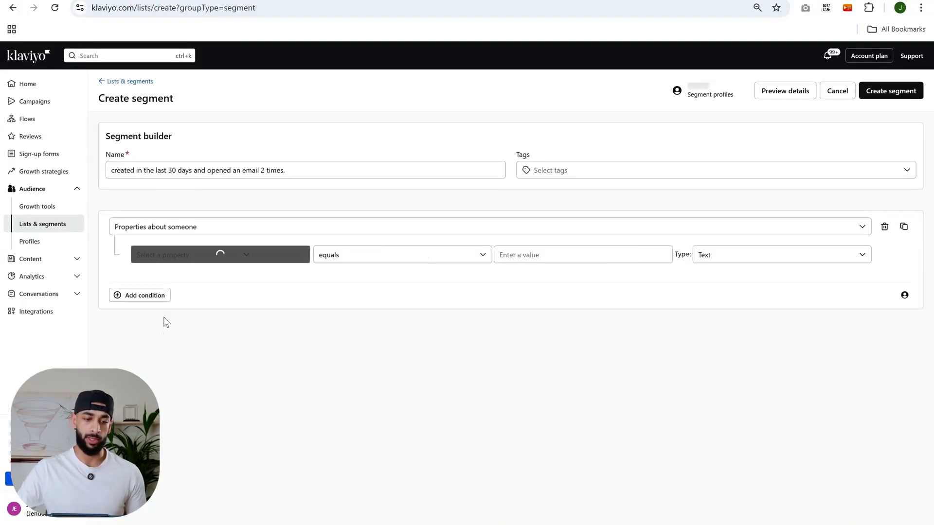
pyautogui.click(185, 257)
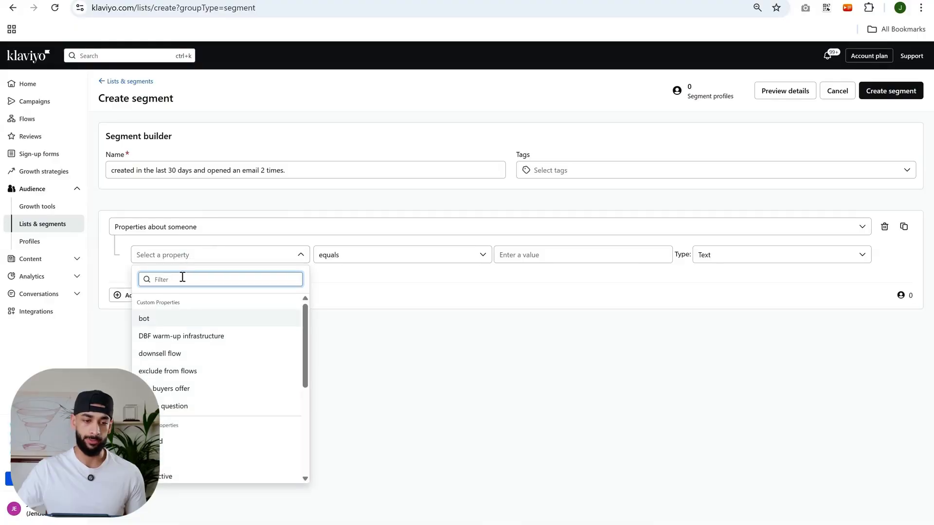
pyautogui.write('creat')
pyautogui.click(200, 318)
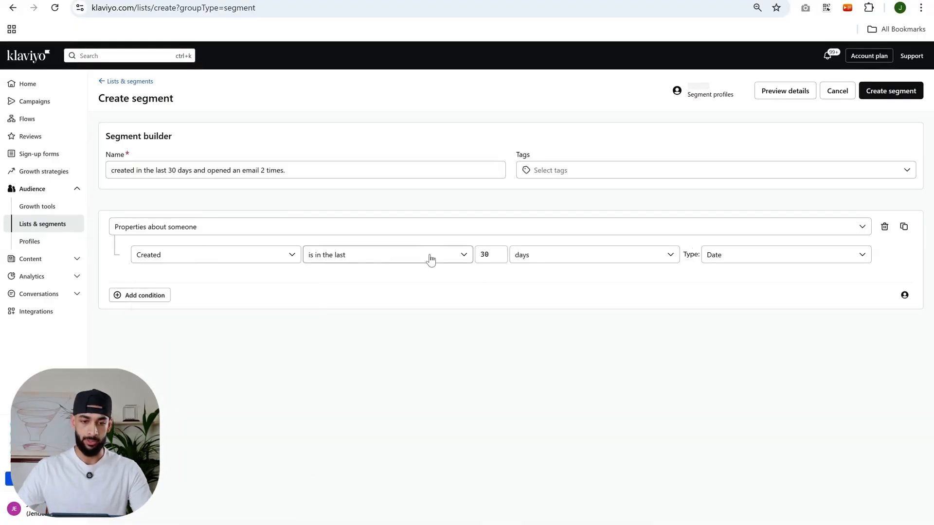
# Add an AND condition for What someone has done (or not done), using the Opened Email metric.
pyautogui.click(140, 295)
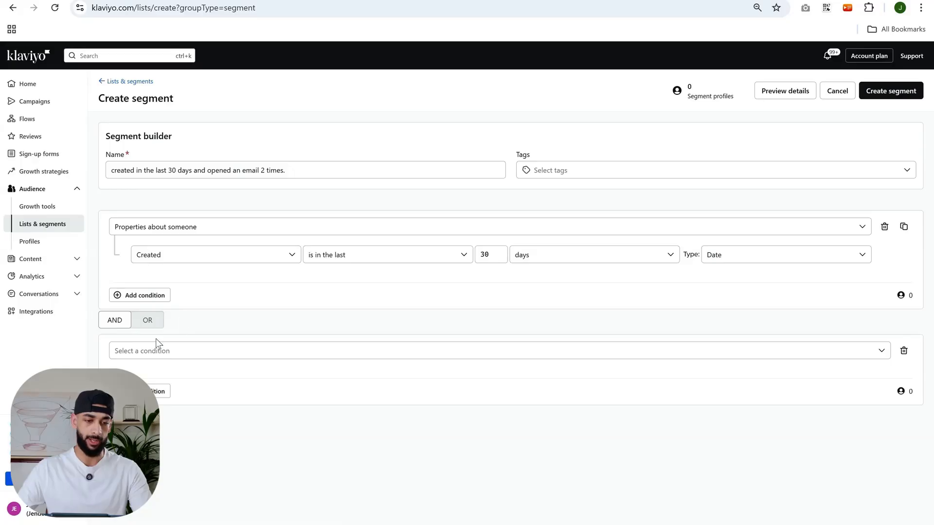
pyautogui.click(255, 352)
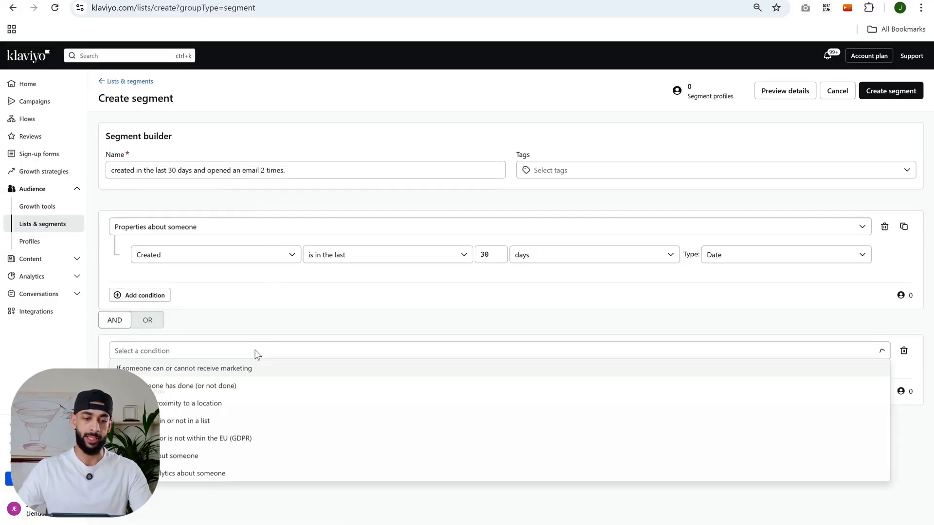
pyautogui.click(229, 393)
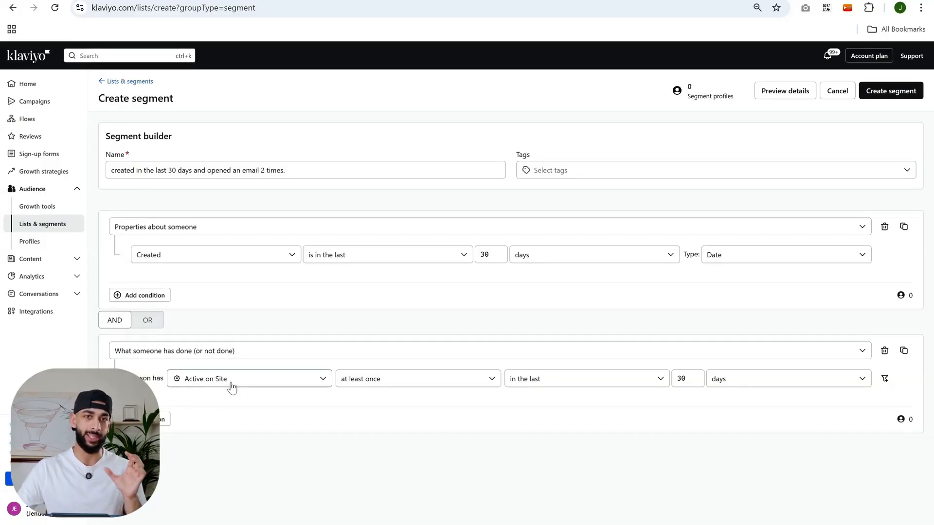
pyautogui.click(252, 383)
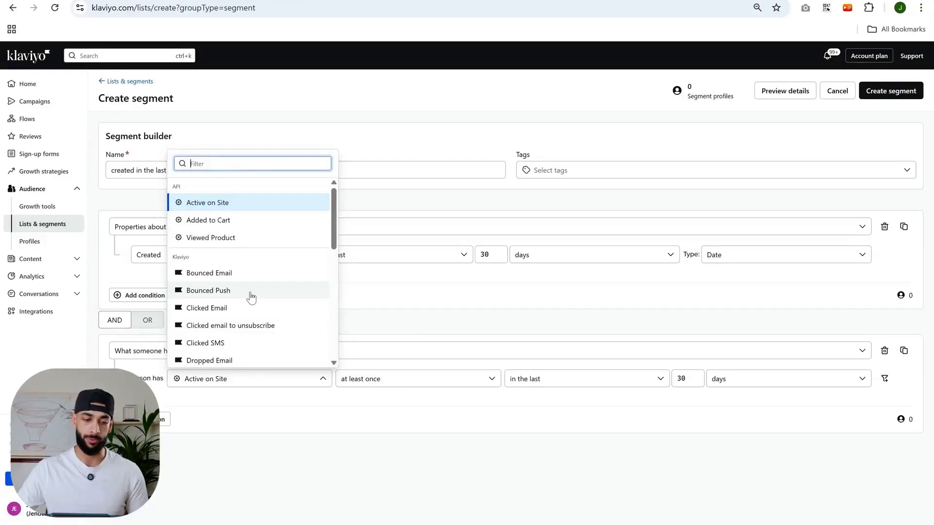
pyautogui.write('open')
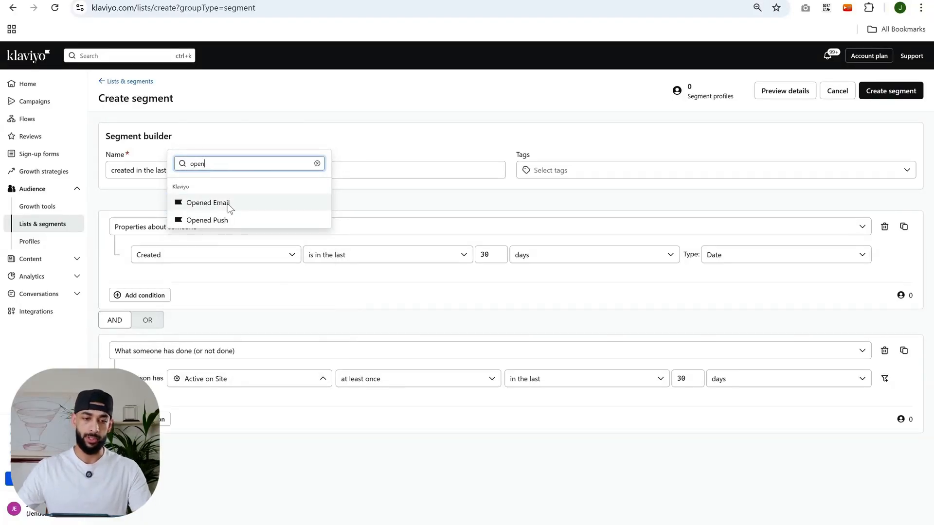
pyautogui.click(228, 203)
# Set the Opened Email condition to at least 2 times over all time.
pyautogui.click(391, 387)
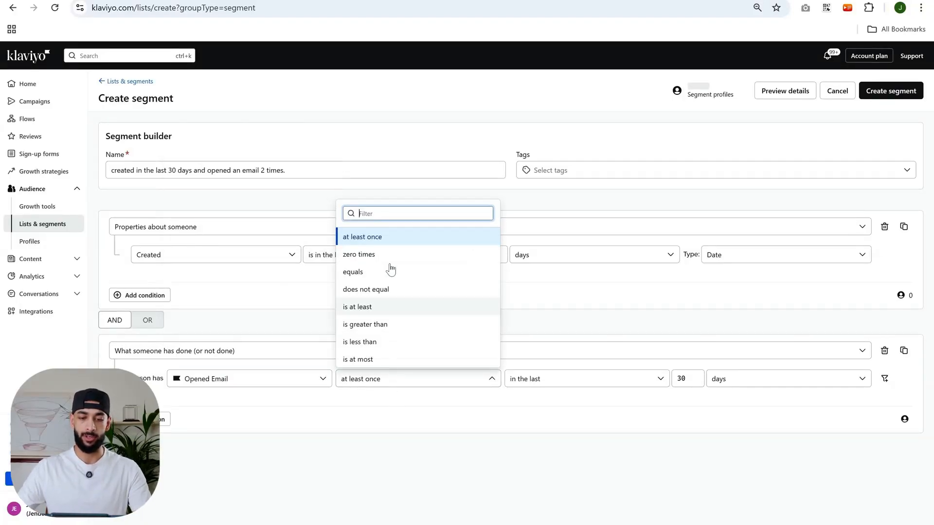
pyautogui.click(386, 306)
pyautogui.click(505, 379)
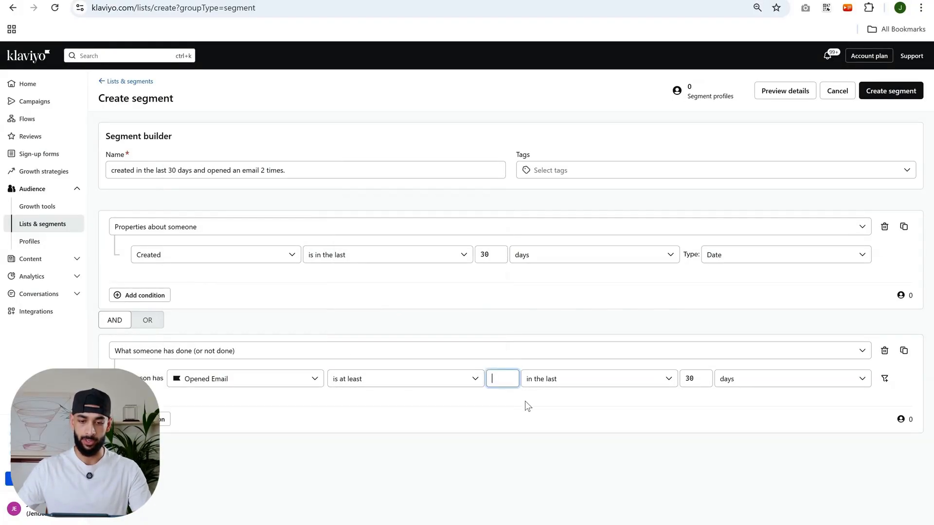
pyautogui.write('2')
pyautogui.click(535, 417)
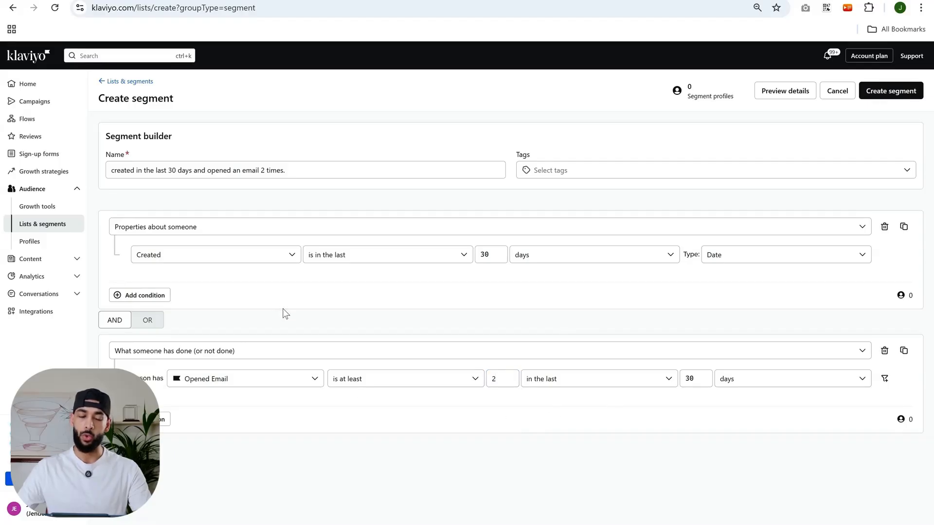
pyautogui.click(363, 379)
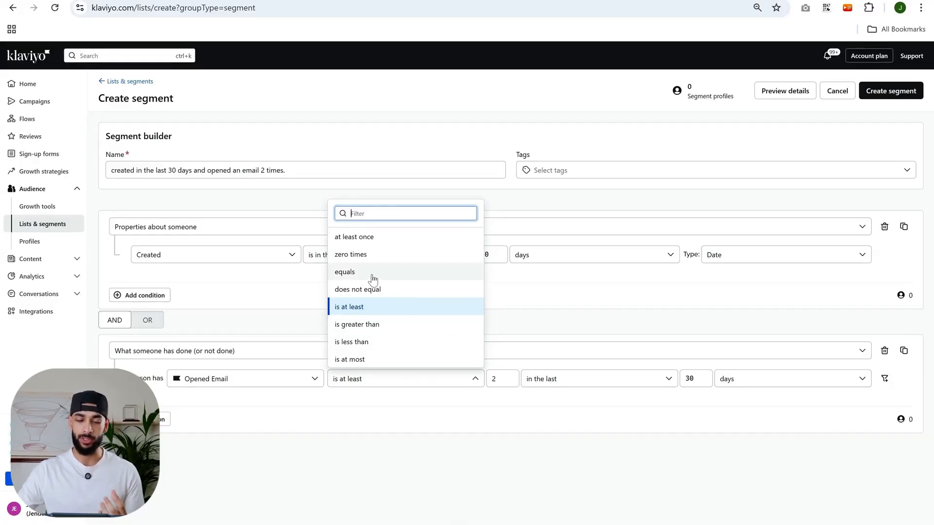
pyautogui.click(559, 275)
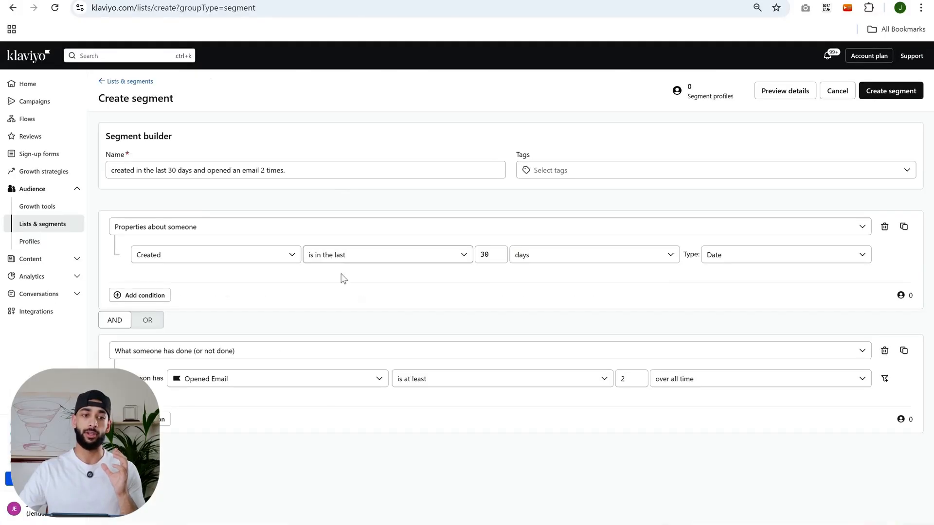
# Add another AND condition requiring that the person is in the Newsletter list.
pyautogui.click(167, 418)
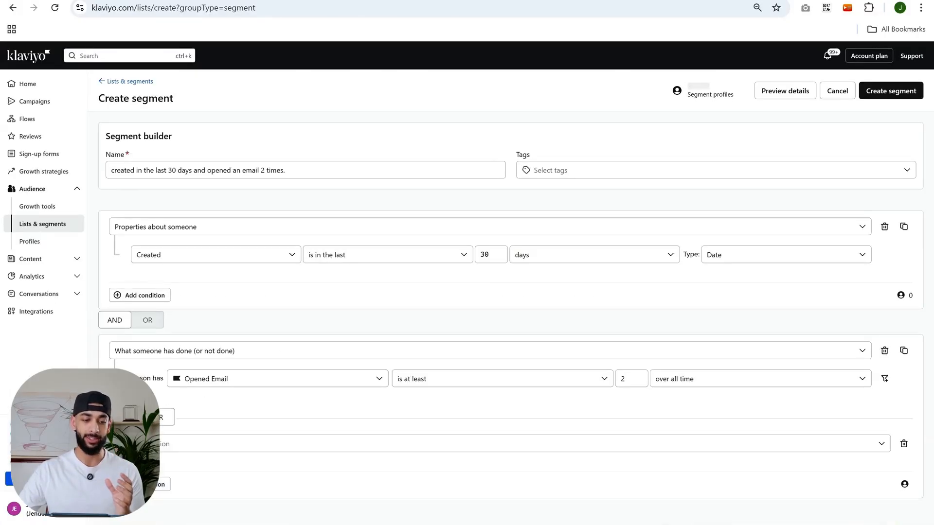
pyautogui.scroll(-1, 188, 417)
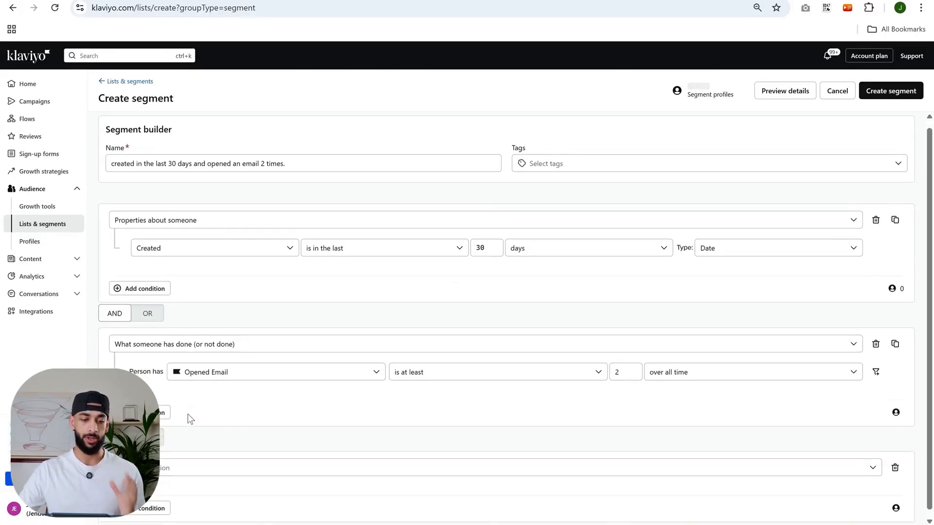
pyautogui.click(199, 468)
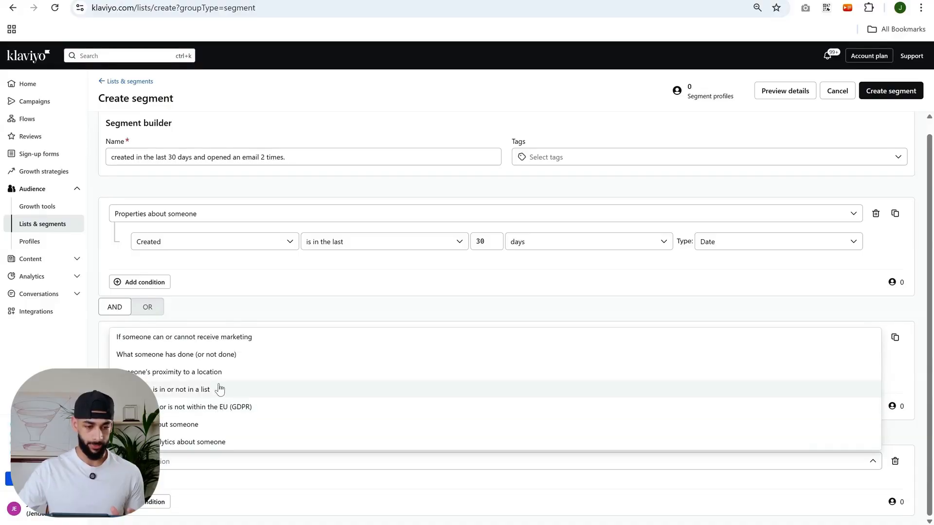
pyautogui.click(180, 393)
pyautogui.scroll(-1, 264, 434)
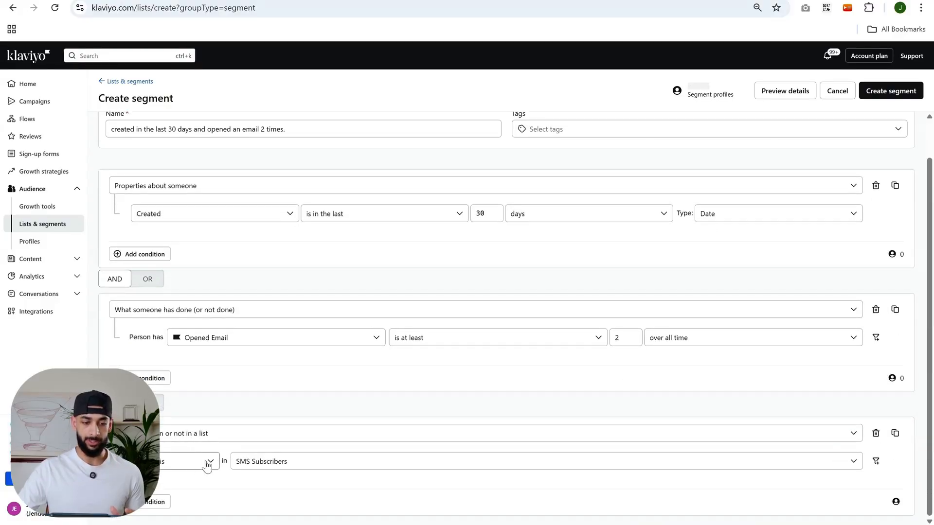
pyautogui.click(262, 469)
pyautogui.click(260, 442)
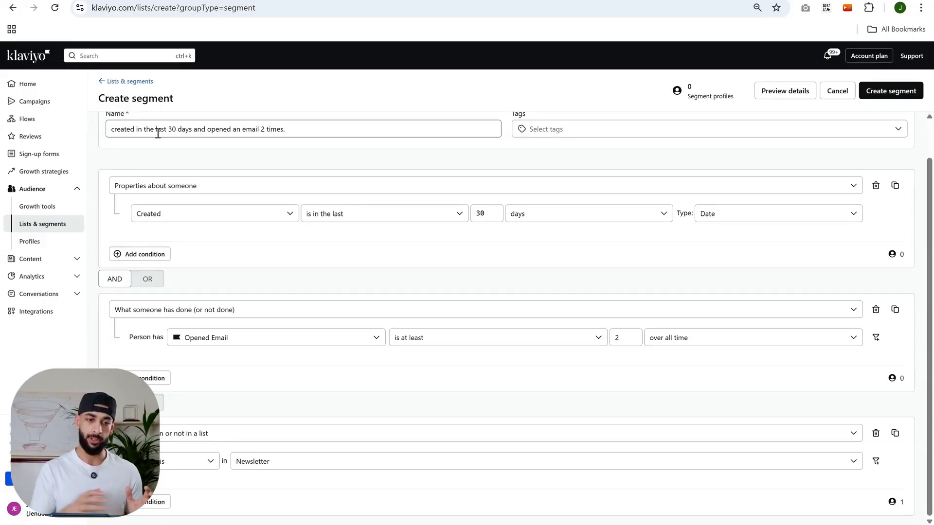
pyautogui.scroll(1, 104, 265)
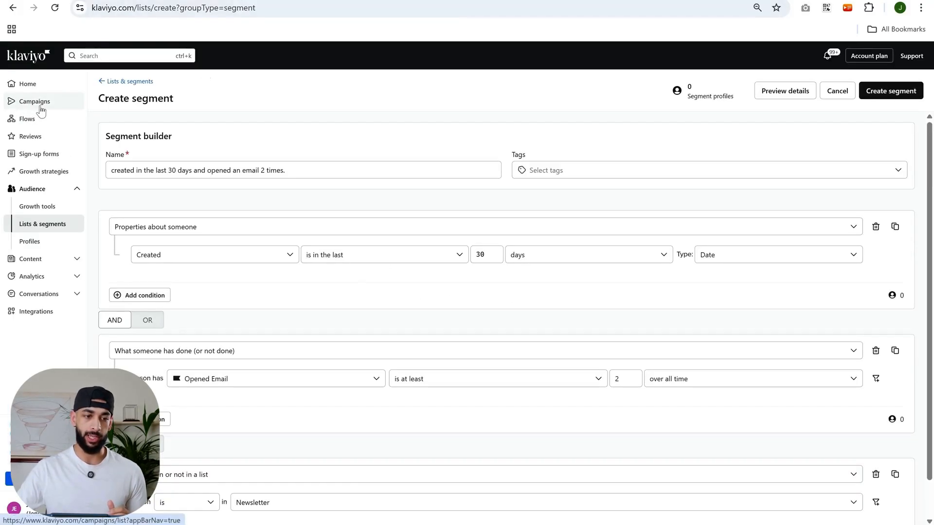
# View the campaigns list with the page enlarged to 100% zoom, and open the flows list.
pyautogui.click(52, 102)
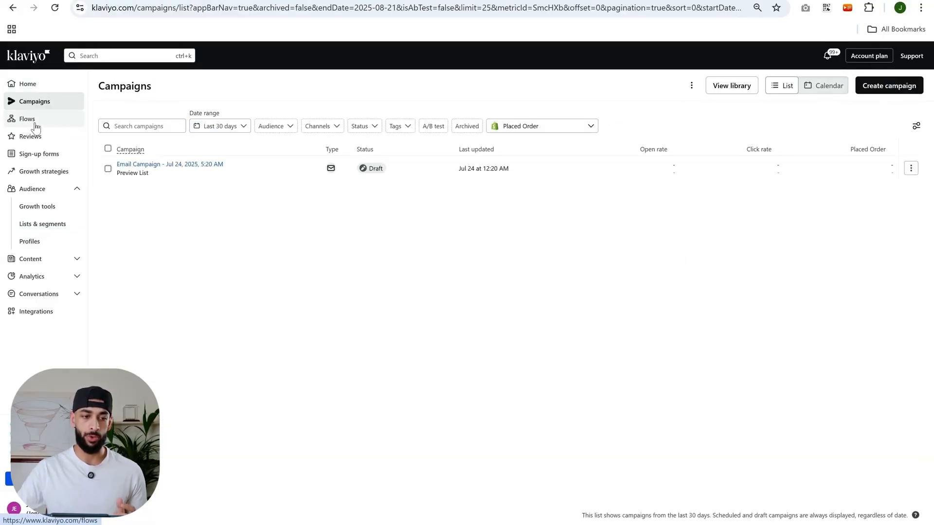
pyautogui.hotkey('ctrl', '+')
pyautogui.hotkey('ctrl', '+')
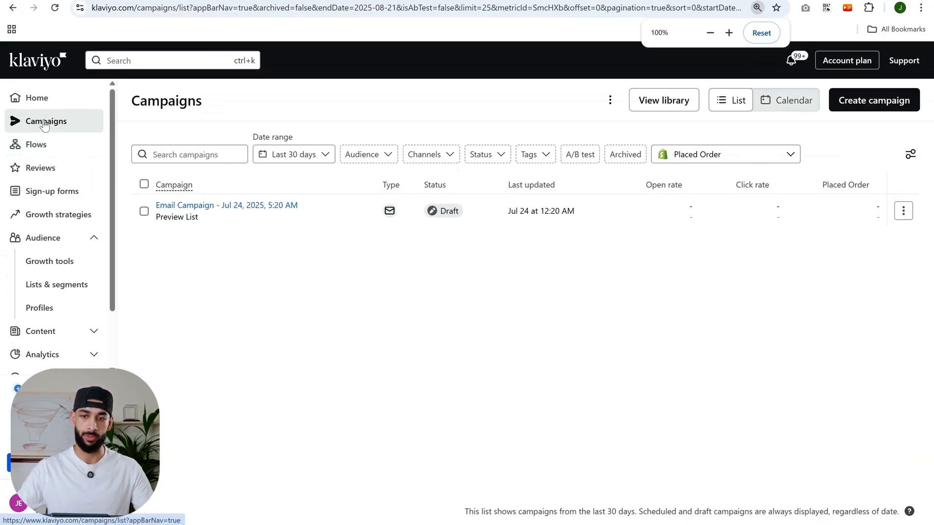
pyautogui.click(46, 144)
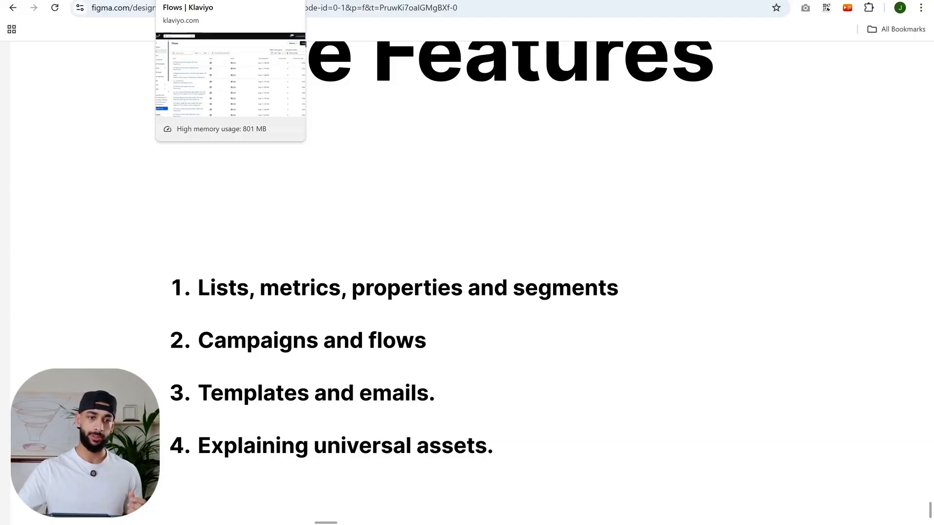
# Review the Core Features outline in the Figma file, from lists and segments to universal assets.
pyautogui.click(205, 1)
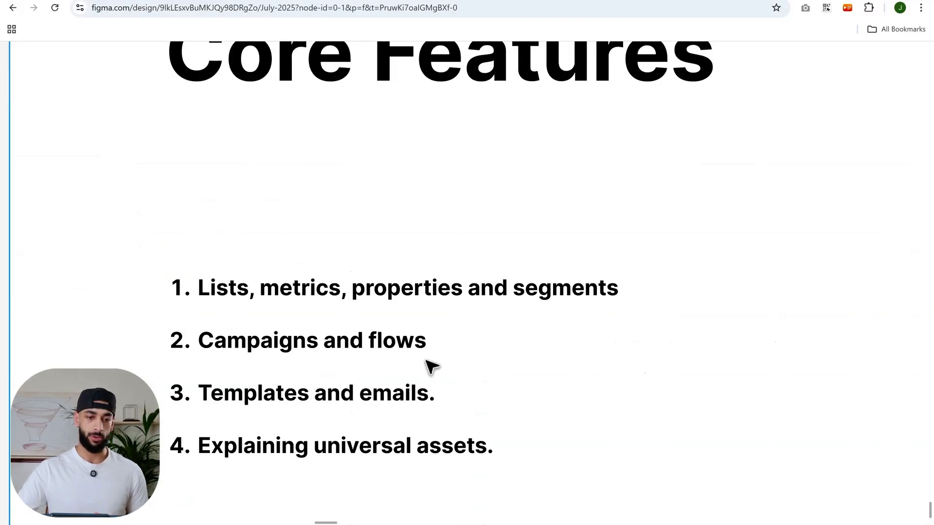
pyautogui.scroll(3, 360, 331)
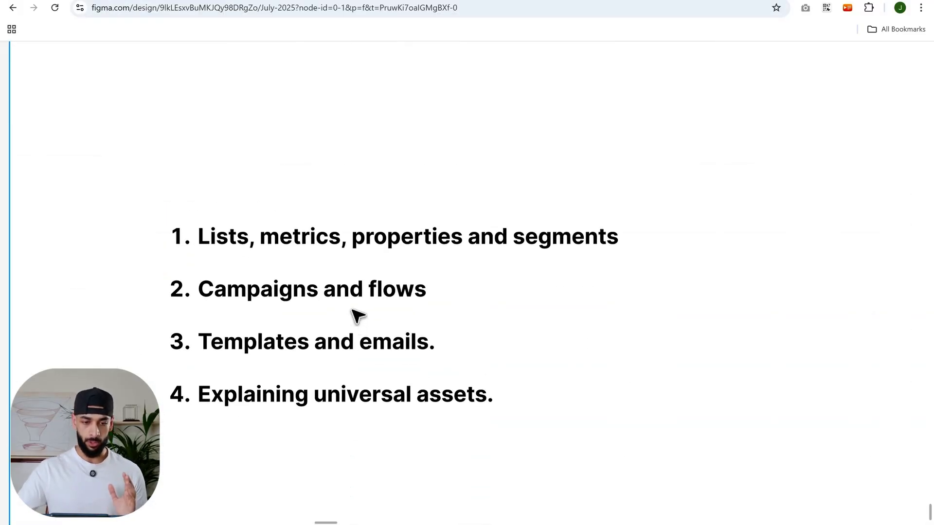
pyautogui.scroll(-2, 358, 314)
pyautogui.scroll(-2, 358, 301)
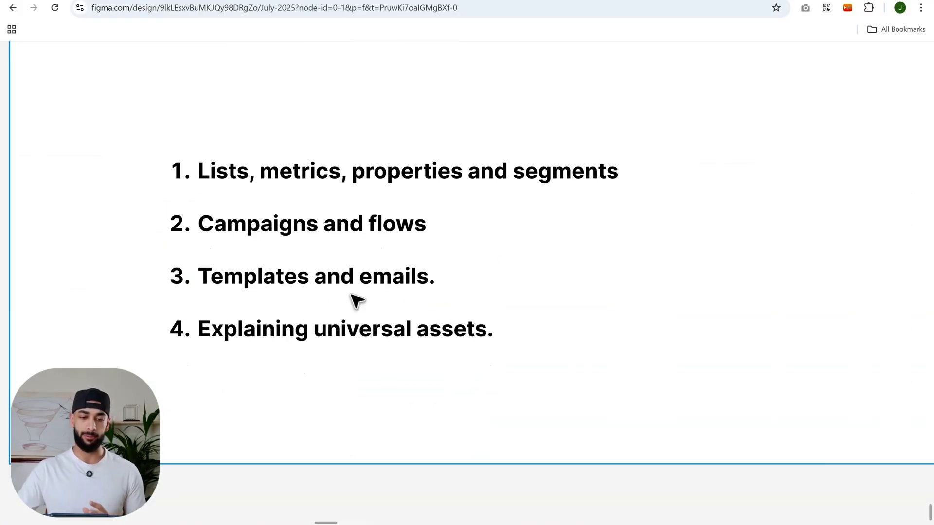
pyautogui.click(287, 295)
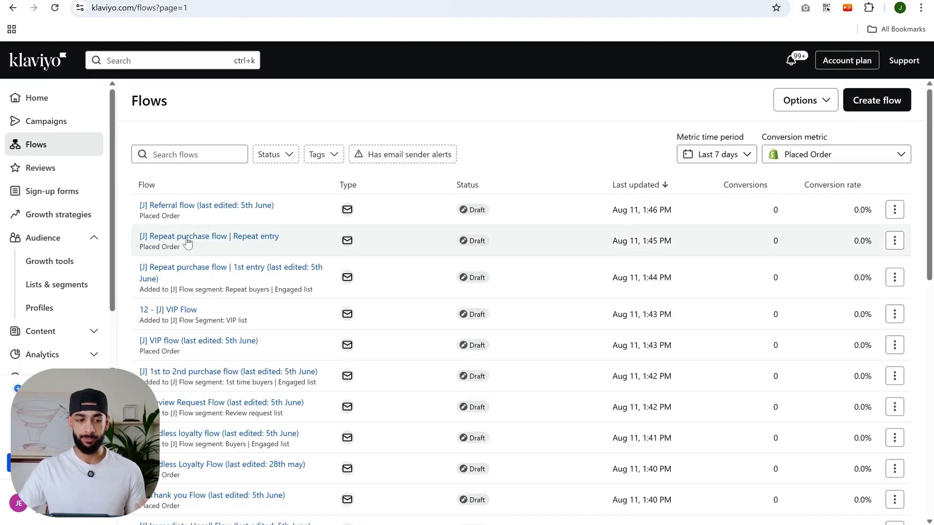
# Switch to Klaviyo, browse the flows list and open the "[J] Referral flow (last edited: 5th June)" flow.
pyautogui.scroll(-5, 188, 242)
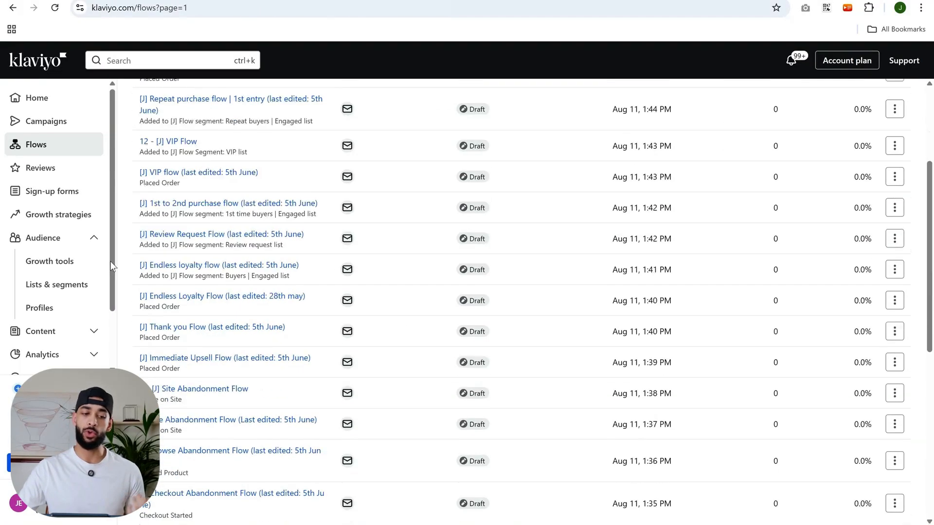
pyautogui.scroll(5, 282, 200)
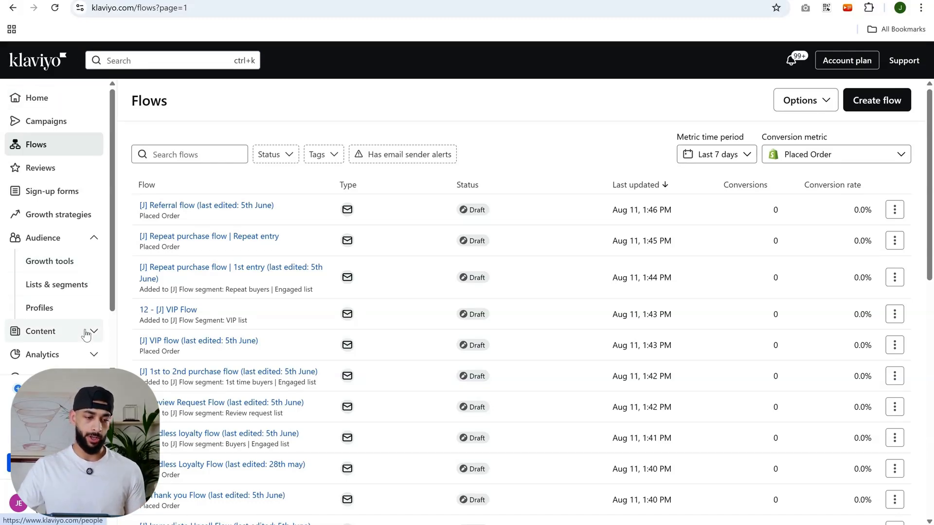
pyautogui.click(244, 214)
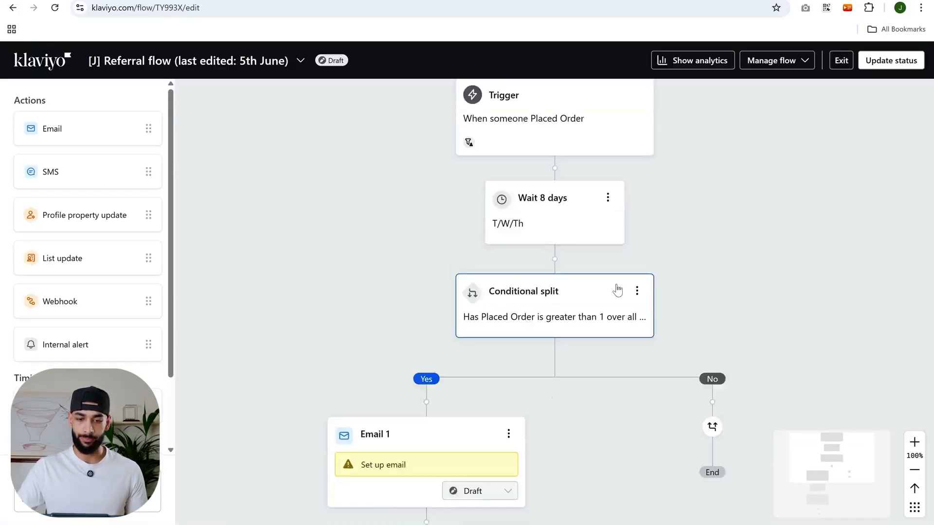
pyautogui.scroll(-3, 617, 290)
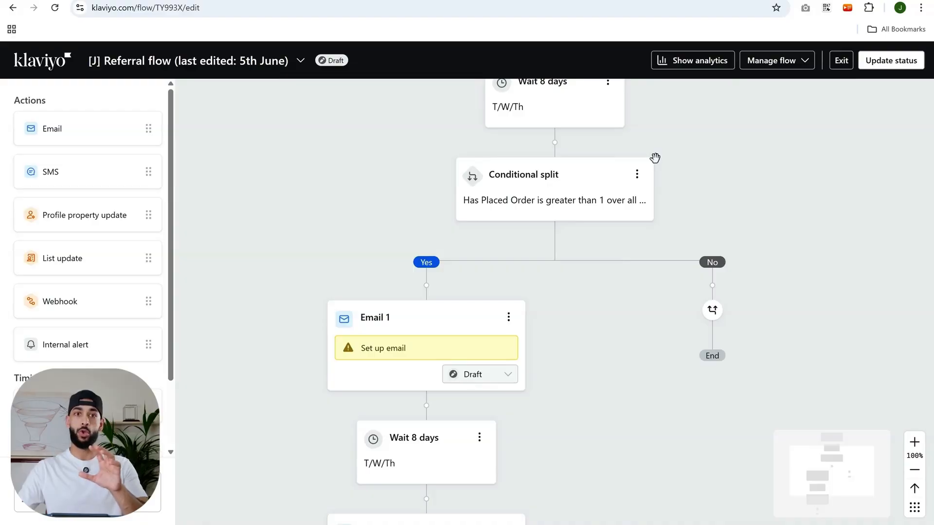
# Open the template selection for Email 1 in the Yes branch and browse the email library.
pyautogui.click(466, 324)
pyautogui.scroll(-3, 903, 294)
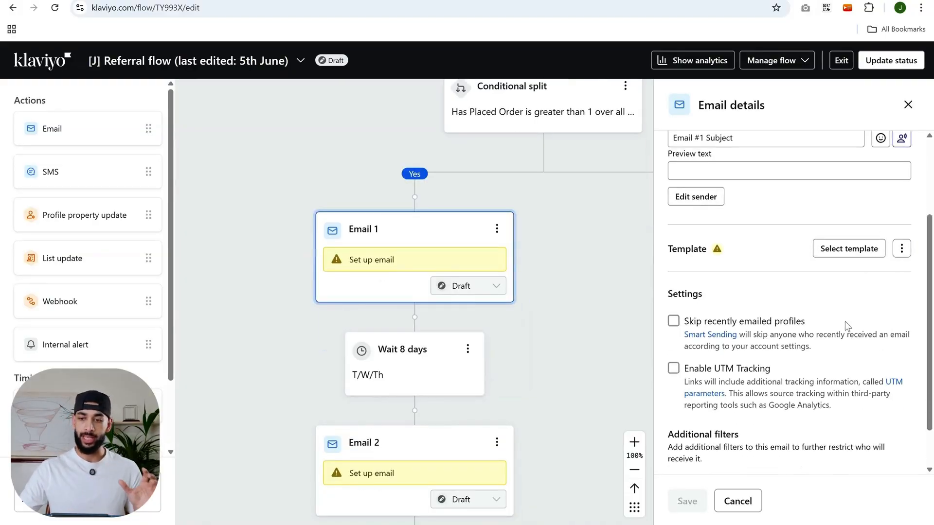
pyautogui.click(845, 249)
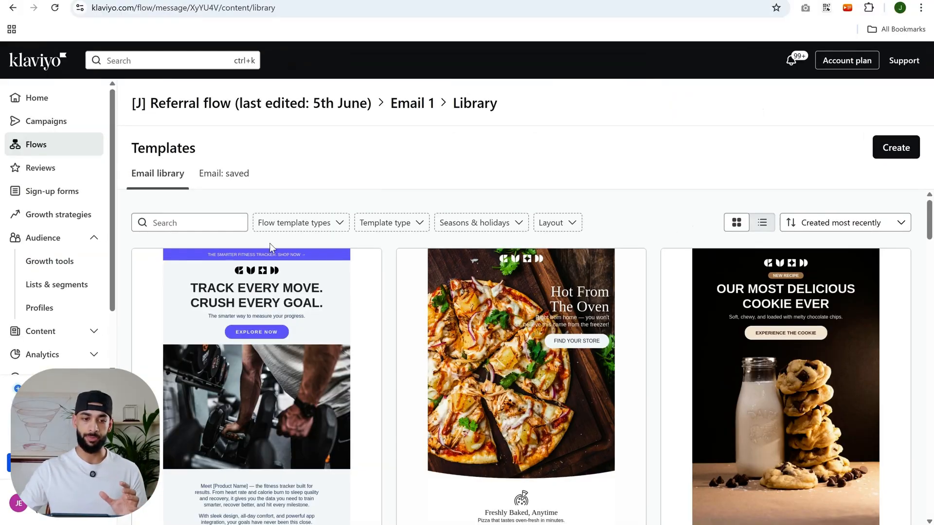
pyautogui.scroll(-4, 274, 253)
pyautogui.scroll(4, 279, 267)
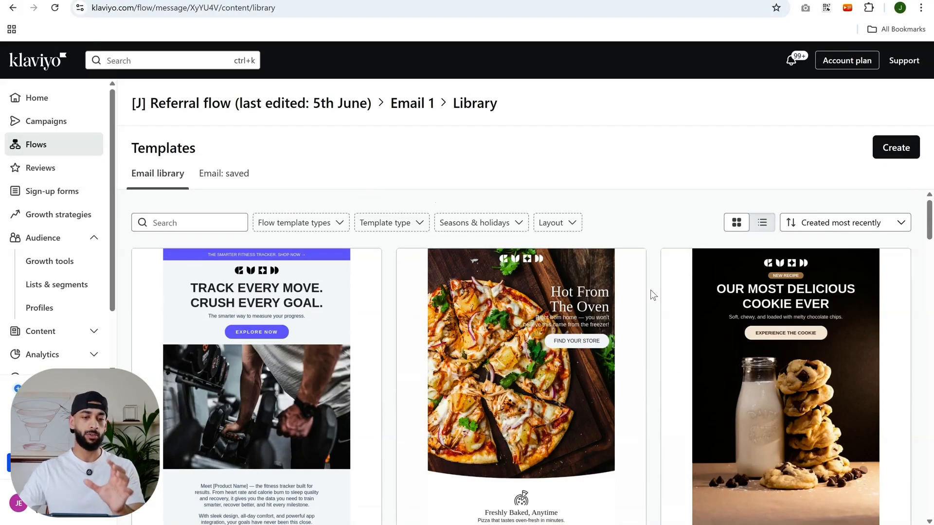
pyautogui.scroll(-5, 654, 296)
pyautogui.scroll(5, 653, 292)
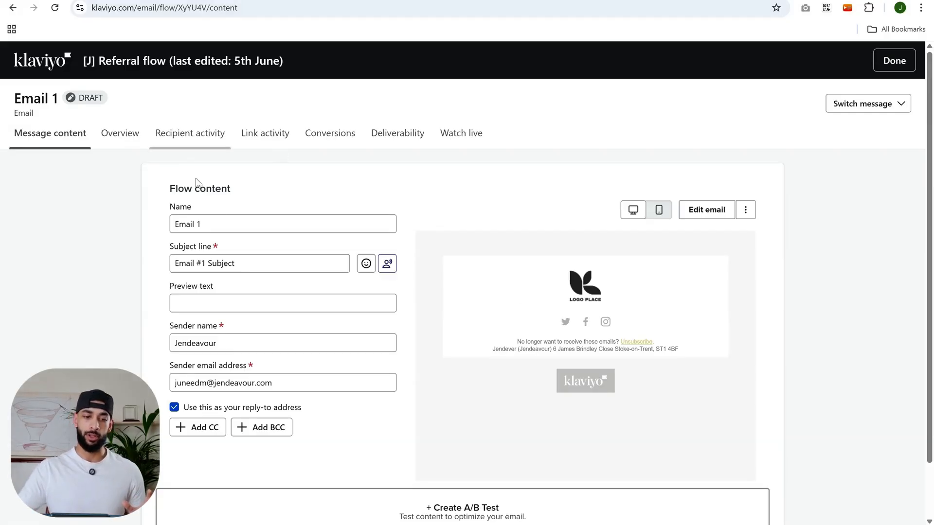
# Clear the email's name, check the subject line and preview text fields, and rename the email "email 1".
pyautogui.tripleClick(235, 225)
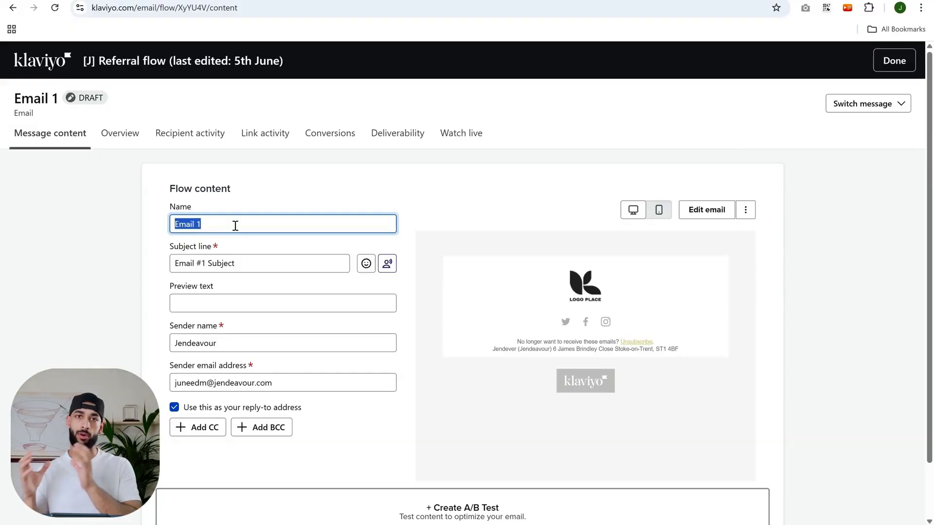
pyautogui.press('BackSpace')
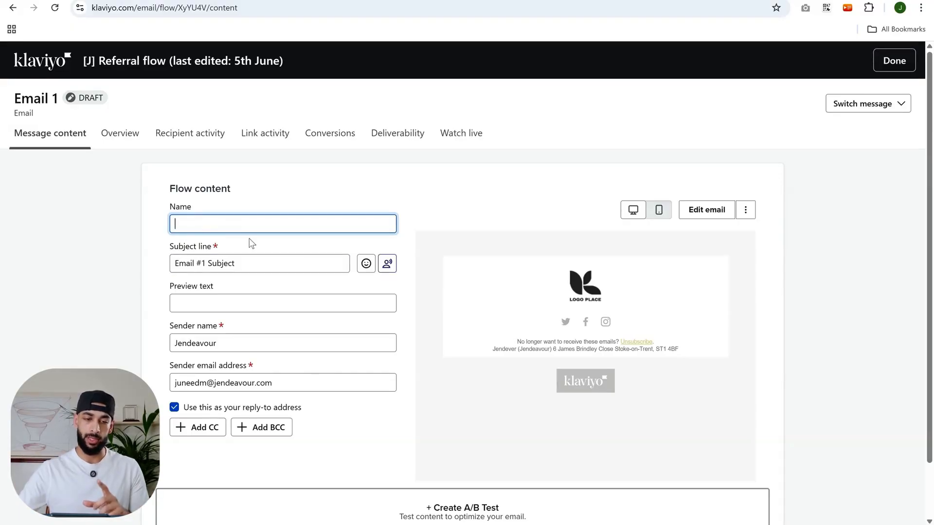
pyautogui.click(266, 263)
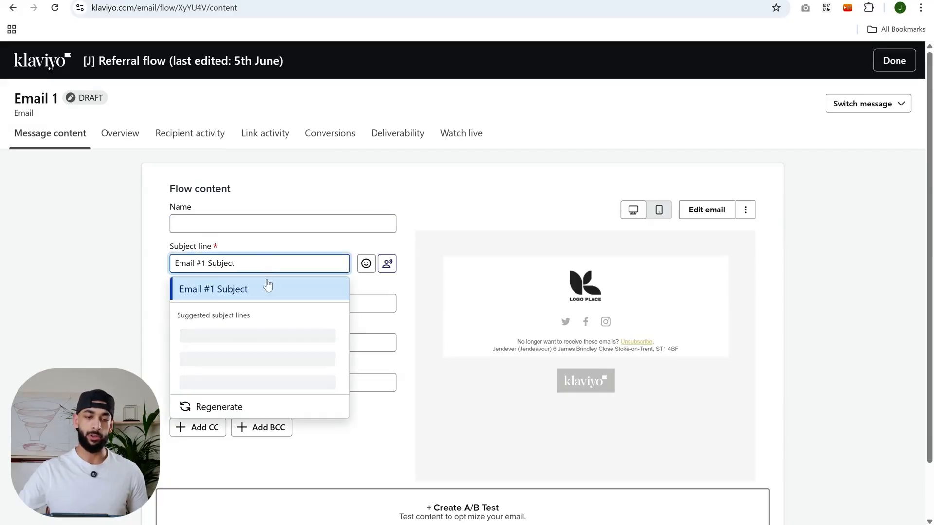
pyautogui.click(110, 262)
pyautogui.click(217, 302)
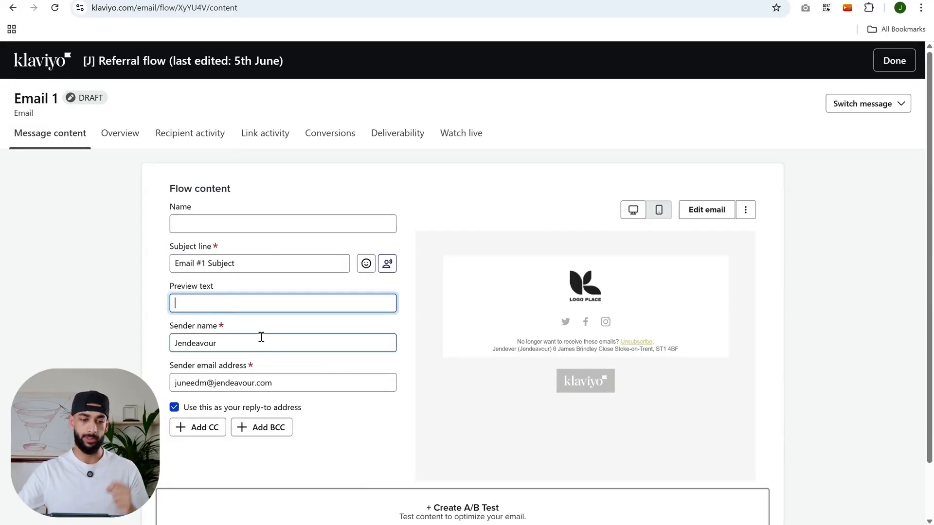
pyautogui.click(238, 228)
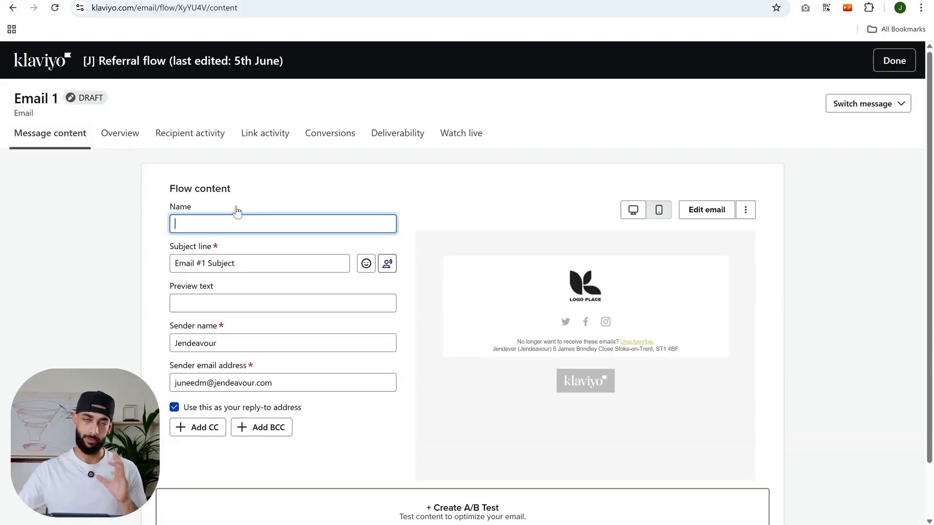
pyautogui.moveTo(172, 209); pyautogui.dragTo(184, 214)
pyautogui.click(224, 233)
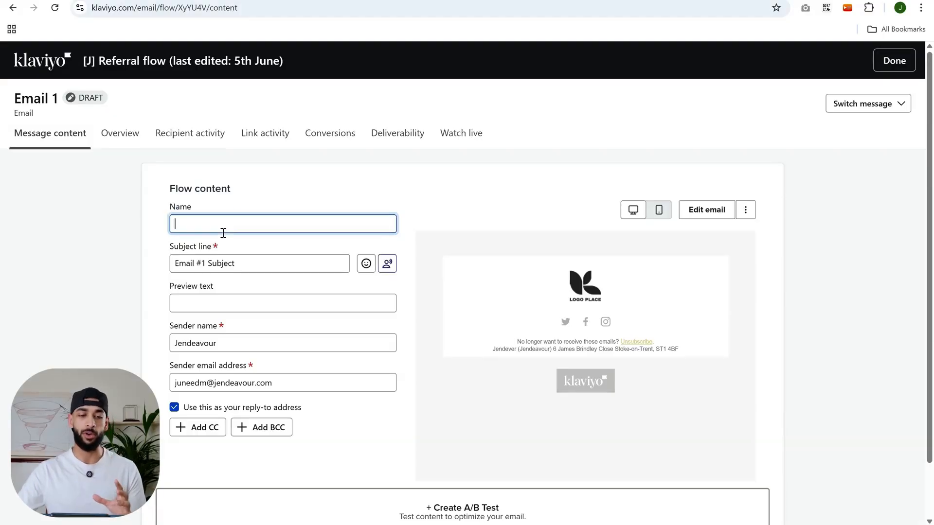
pyautogui.write('email 1')
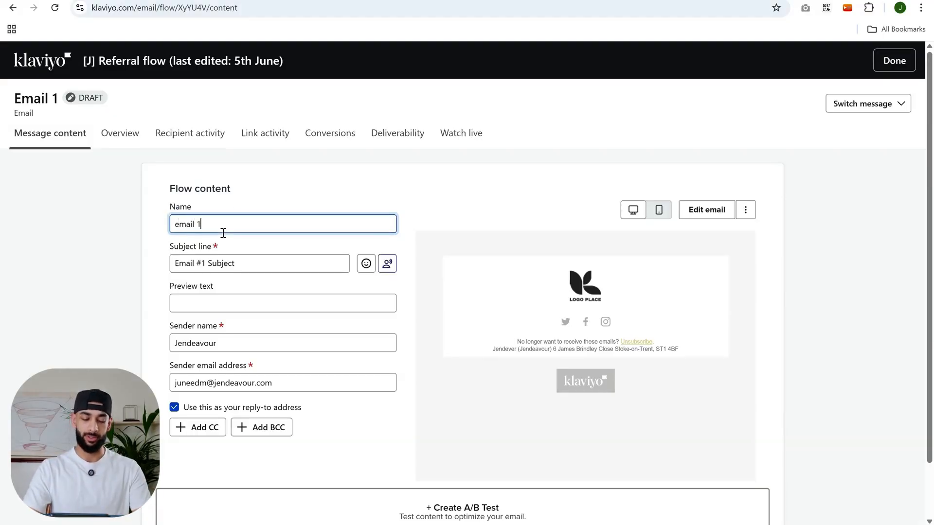
# Examine the email's name, sender name and sender email address in the flow content.
pyautogui.click(236, 202)
pyautogui.tripleClick(242, 225)
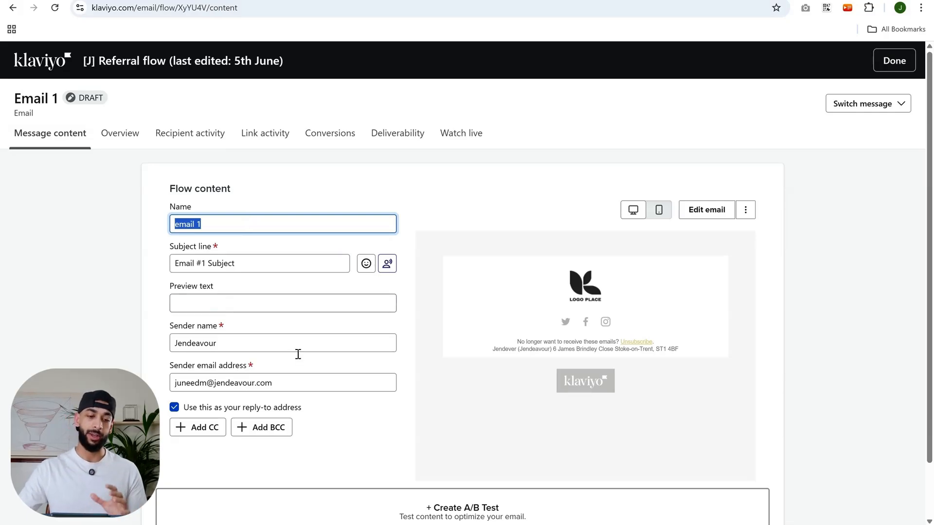
pyautogui.doubleClick(245, 338)
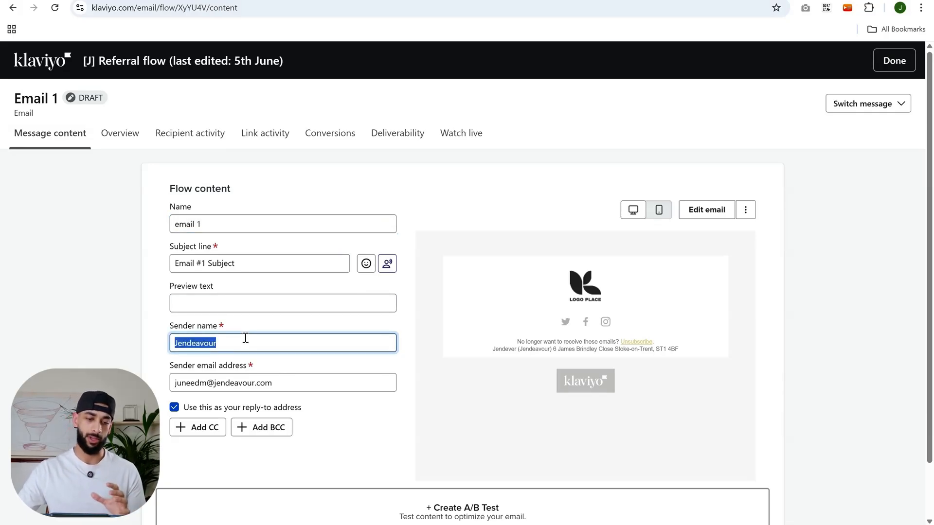
pyautogui.scroll(-1, 246, 338)
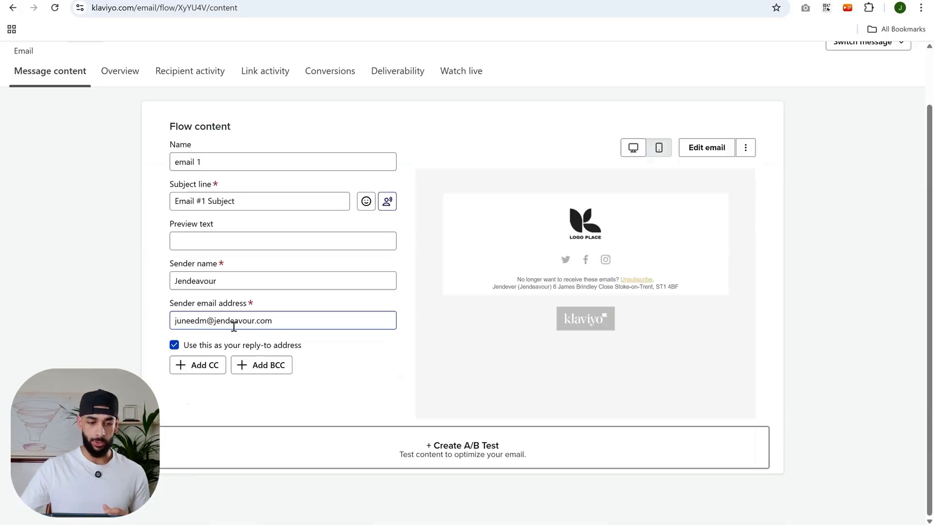
pyautogui.tripleClick(234, 321)
pyautogui.click(210, 381)
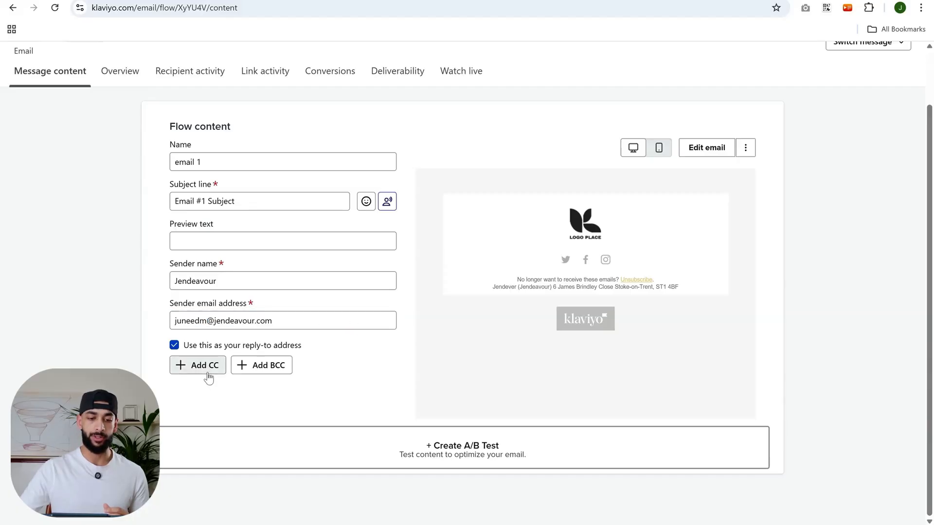
# Disable using the sender address as reply-to, examine the separate Reply to address field, and re-enable the option.
pyautogui.click(205, 346)
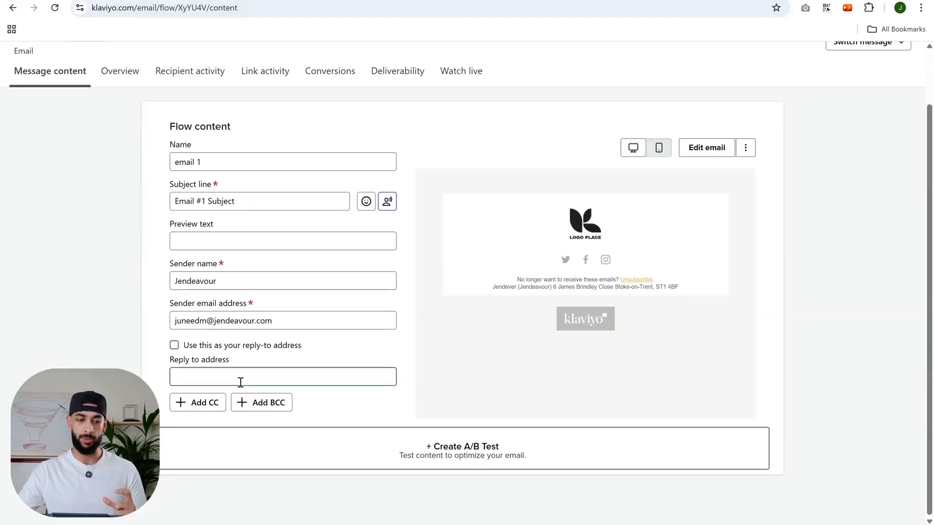
pyautogui.click(257, 376)
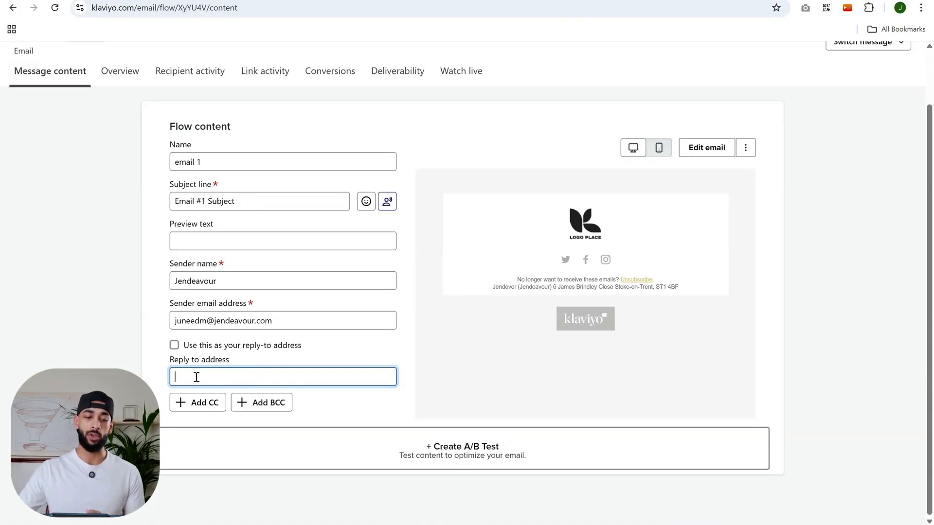
pyautogui.doubleClick(180, 361)
pyautogui.tripleClick(180, 363)
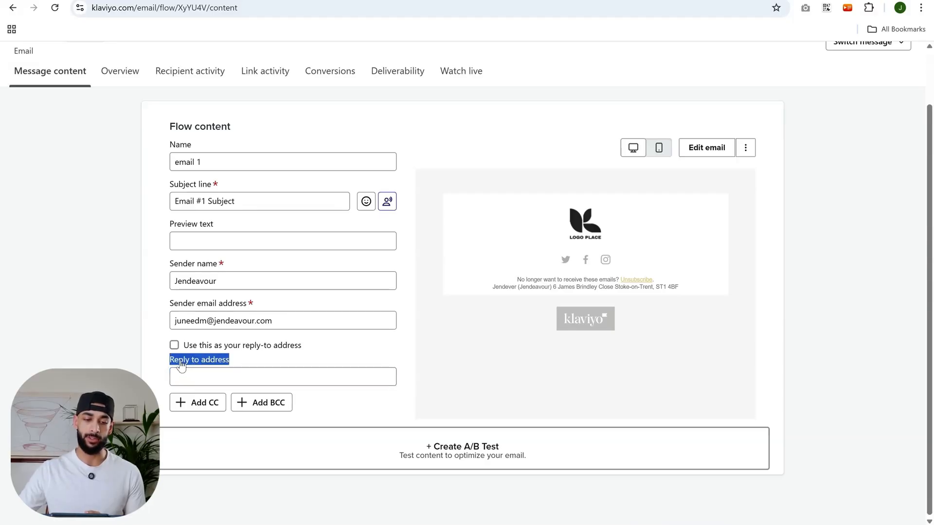
pyautogui.tripleClick(195, 322)
pyautogui.click(165, 332)
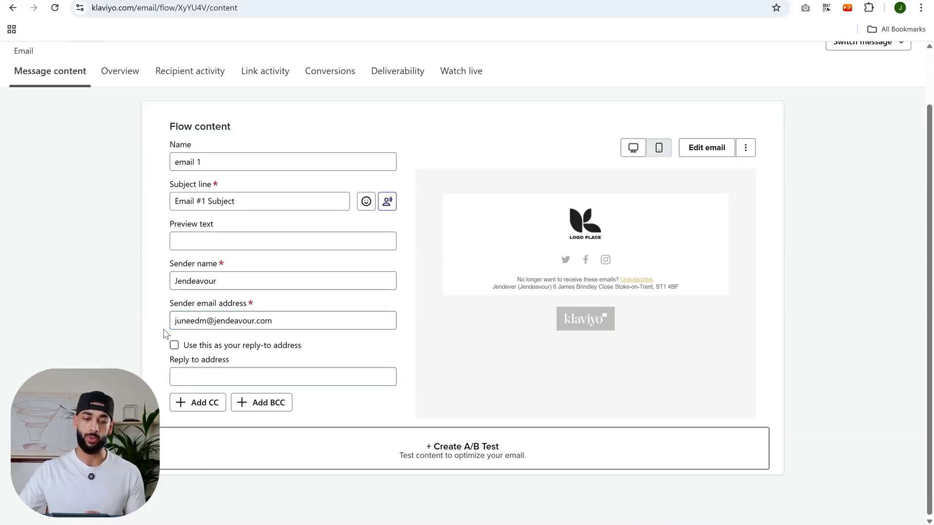
pyautogui.click(188, 346)
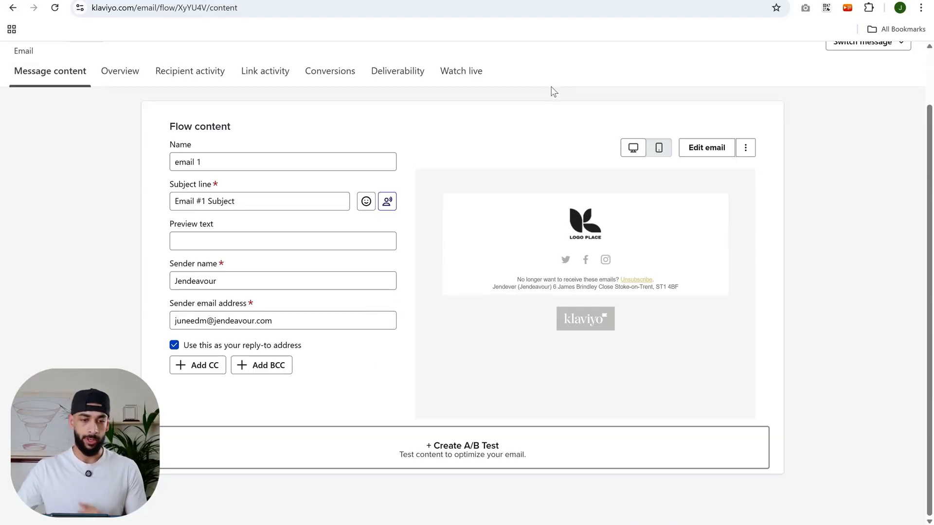
# Recheck the preview text, sender details and name fields of the flow email.
pyautogui.scroll(1, 463, 152)
pyautogui.scroll(-1, 463, 153)
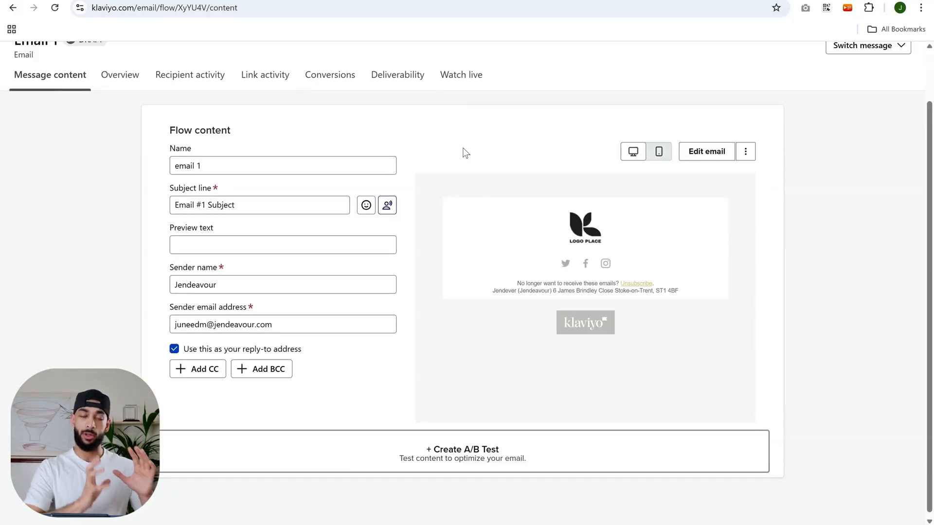
pyautogui.click(257, 244)
pyautogui.click(258, 283)
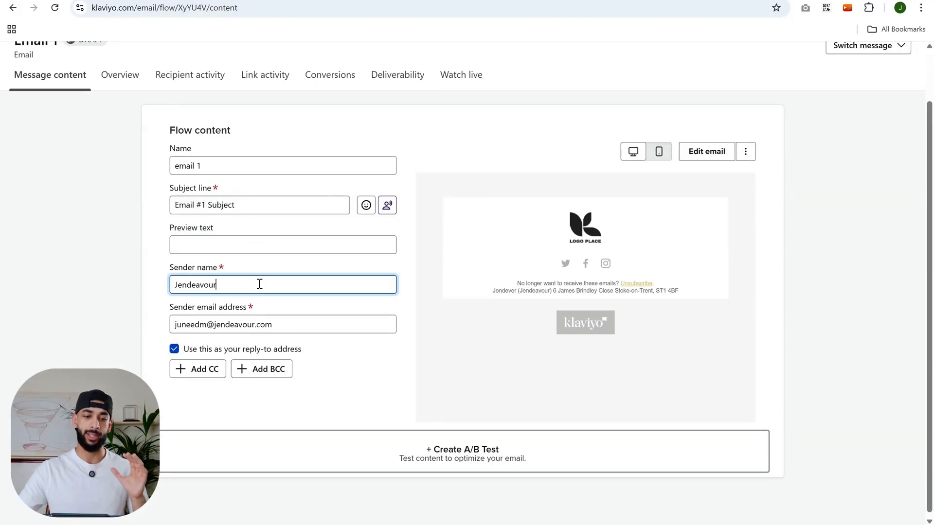
pyautogui.click(300, 331)
pyautogui.moveTo(246, 167); pyautogui.dragTo(72, 177)
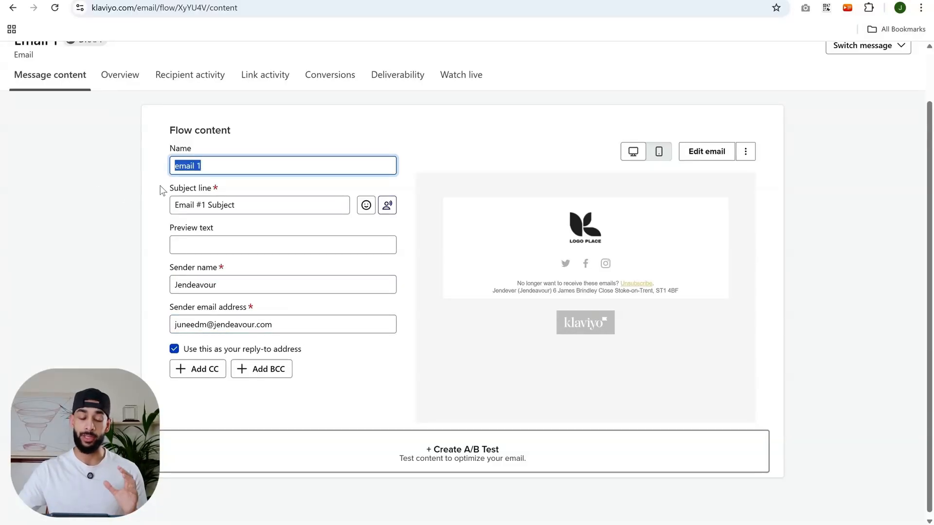
pyautogui.click(543, 135)
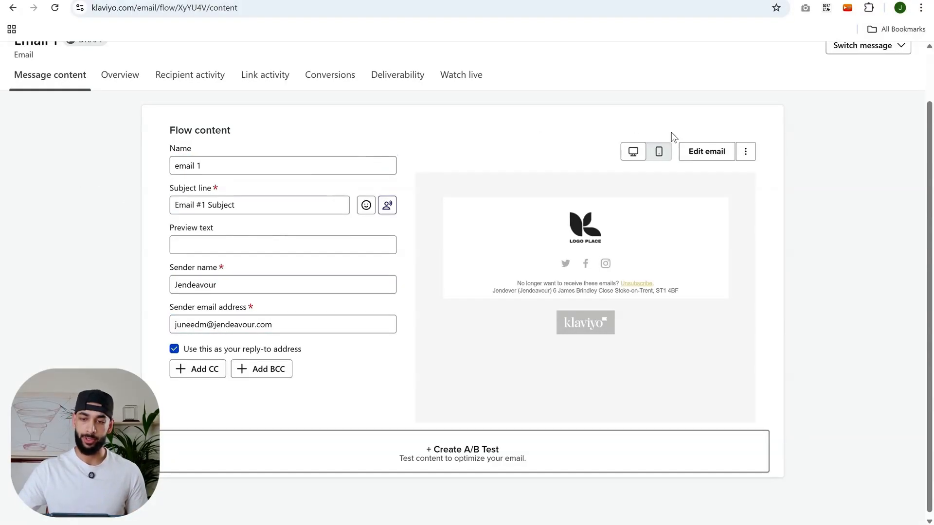
# Open the flow email in the template editor, examine the available content blocks, and return to the message content page.
pyautogui.click(726, 154)
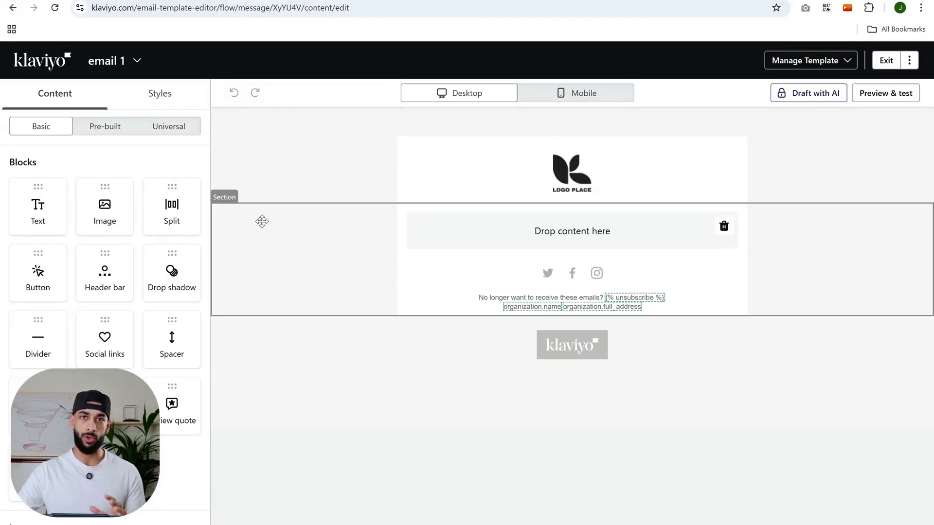
pyautogui.scroll(-2, 37, 273)
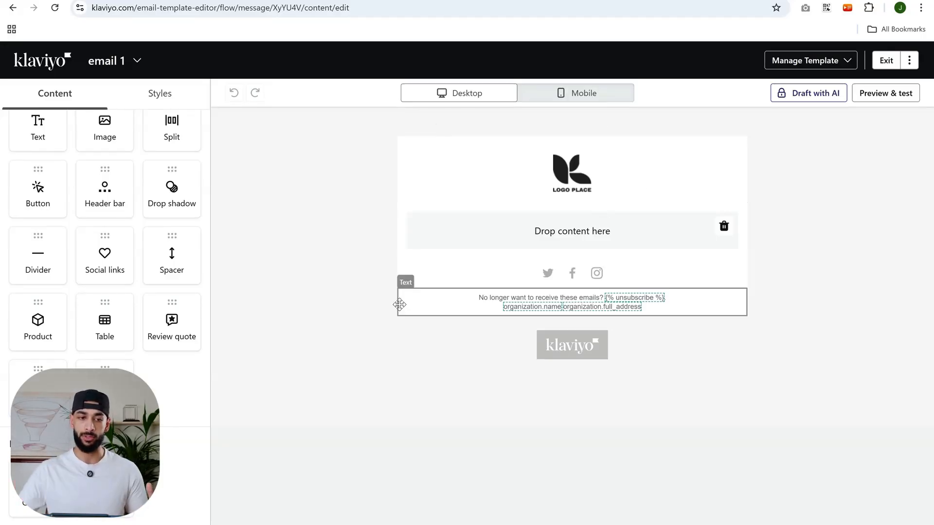
pyautogui.scroll(2, 96, 302)
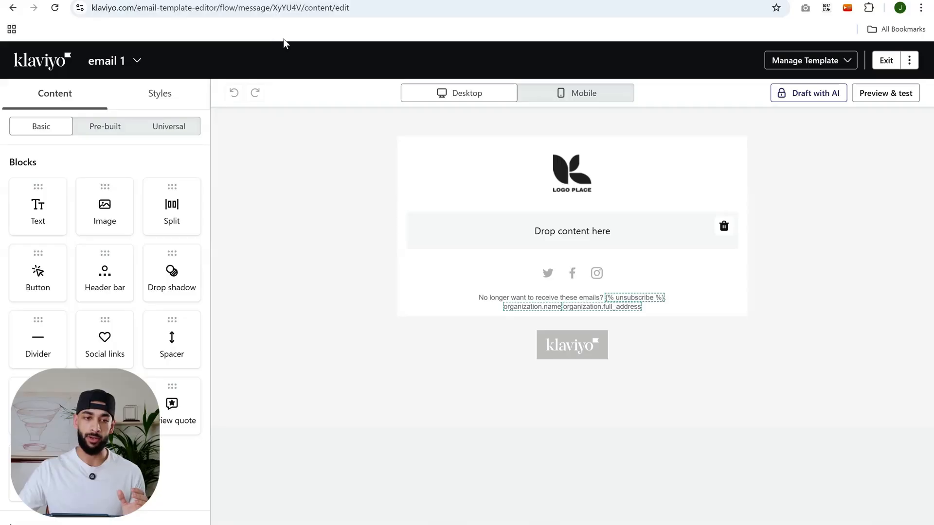
pyautogui.click(15, 8)
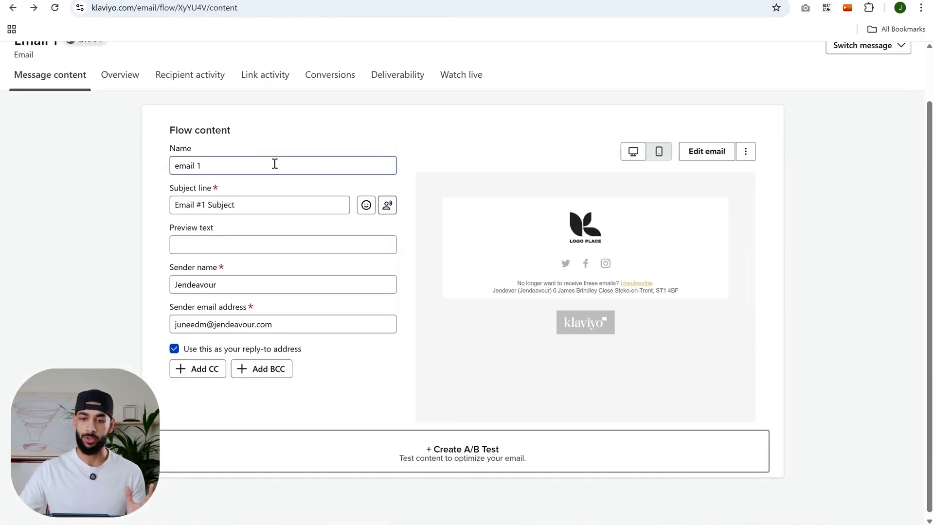
pyautogui.scroll(2, 413, 234)
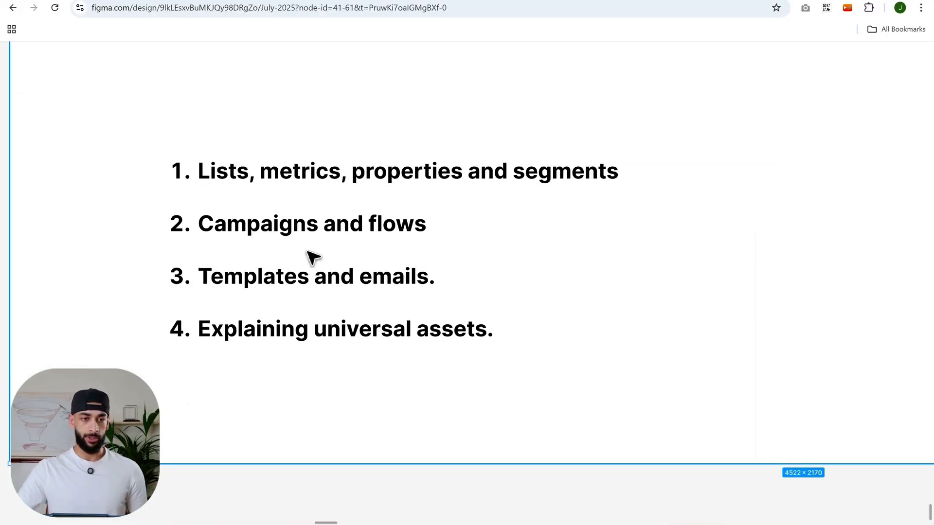
pyautogui.scroll(1, 440, 288)
pyautogui.scroll(2, 440, 288)
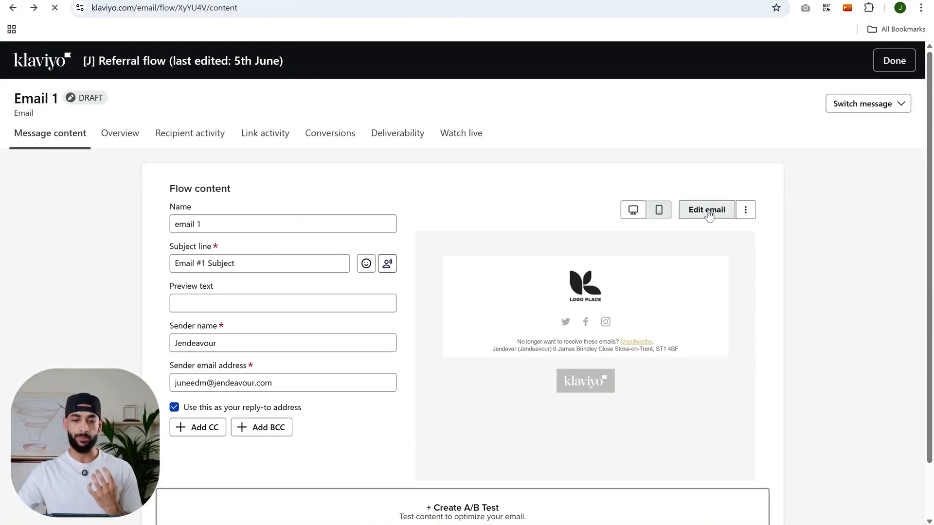
# Reopen the email in the editor and delete the empty content placeholder above the social links.
pyautogui.click(708, 214)
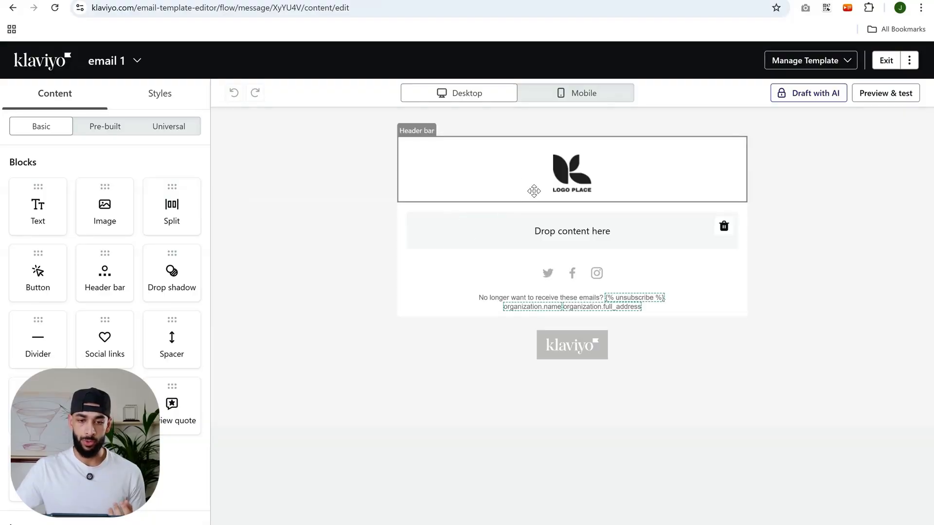
pyautogui.click(360, 297)
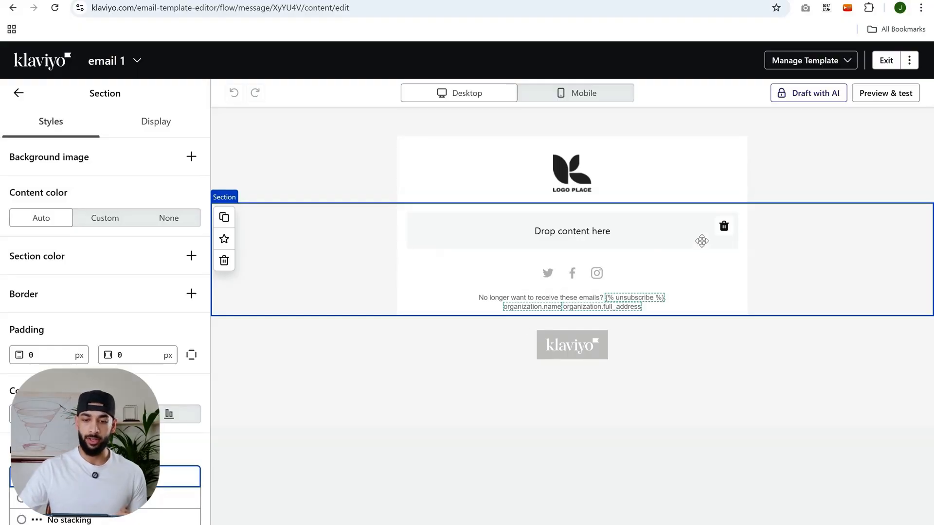
pyautogui.click(723, 226)
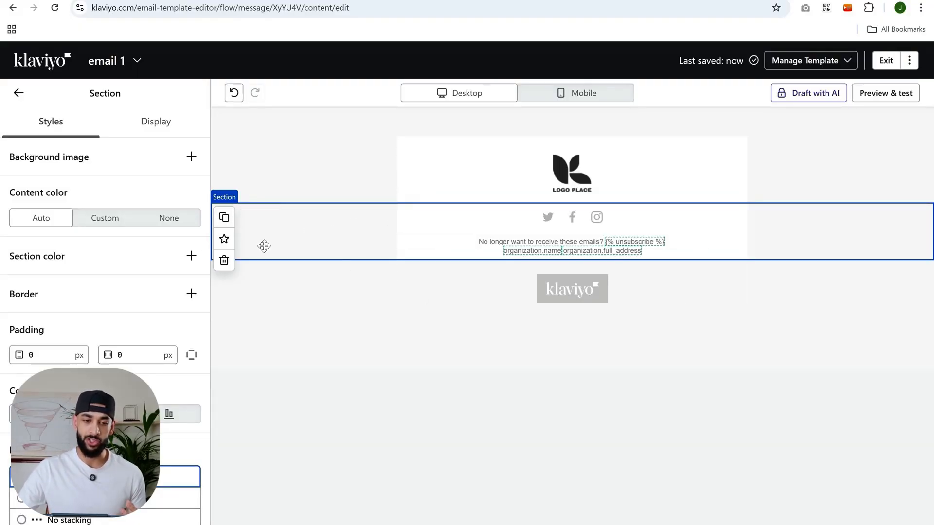
# Save the footer section as universal content named "Section" and insert another instance of it in the email body.
pyautogui.click(225, 240)
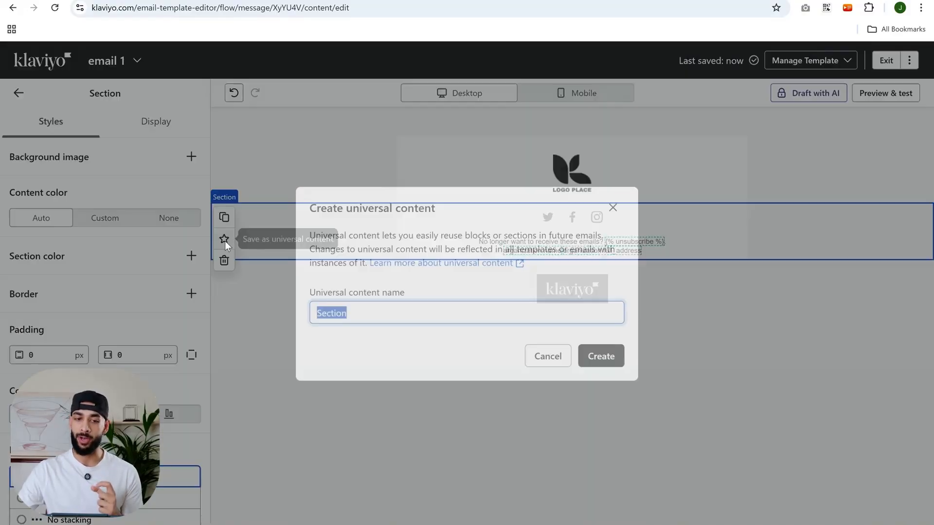
pyautogui.press('Return')
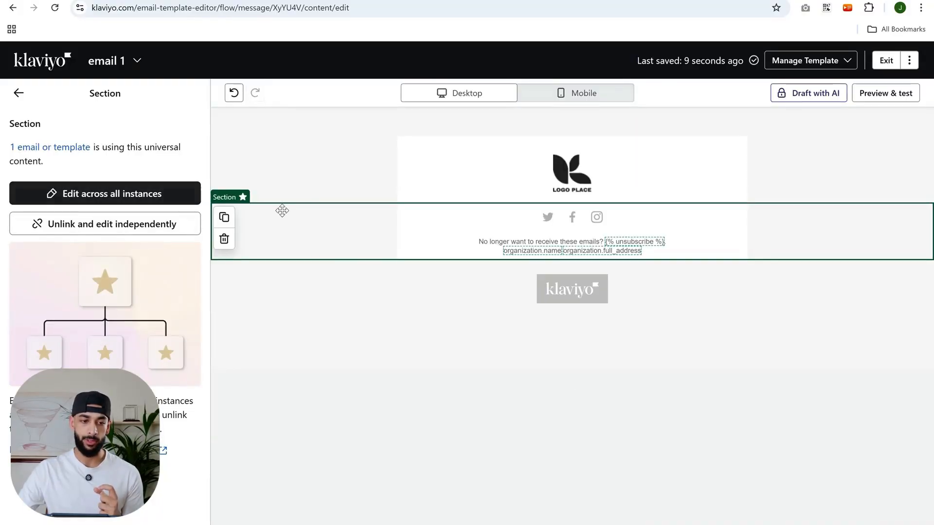
pyautogui.click(19, 94)
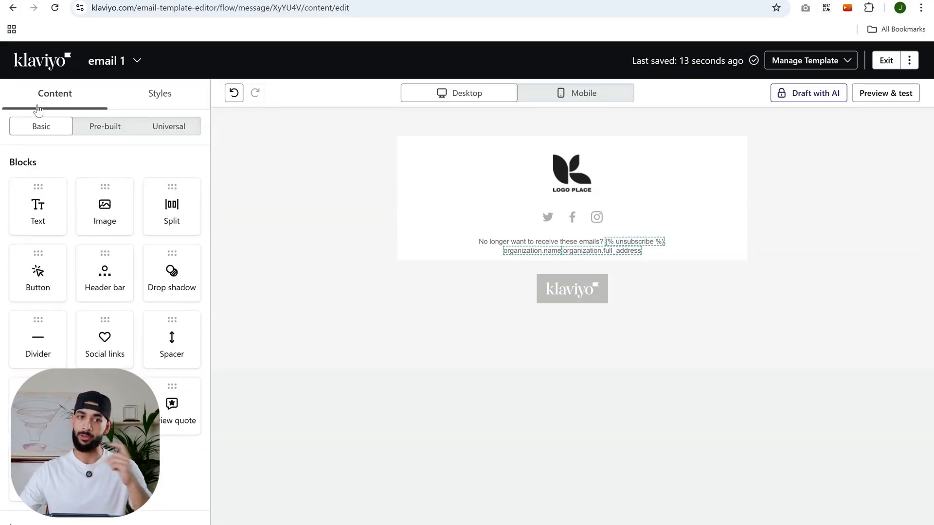
pyautogui.click(179, 136)
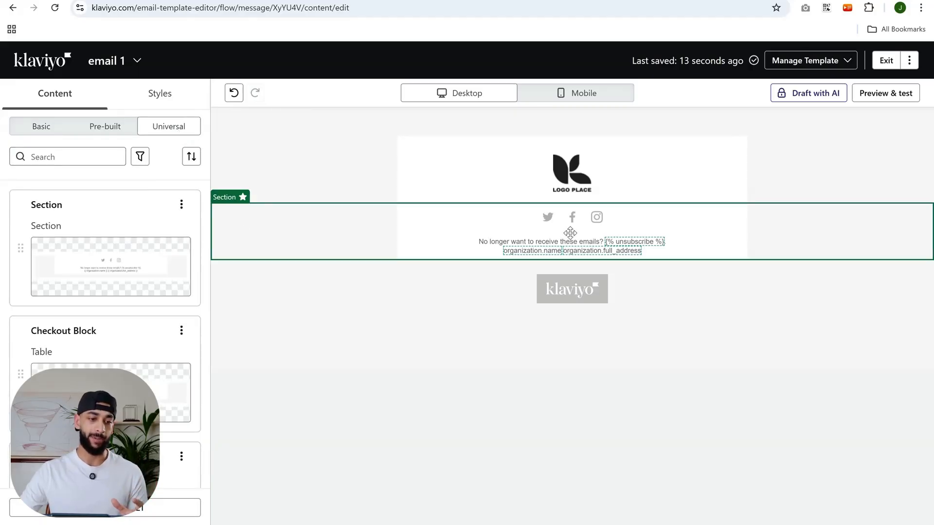
pyautogui.moveTo(77, 234); pyautogui.dragTo(444, 208)
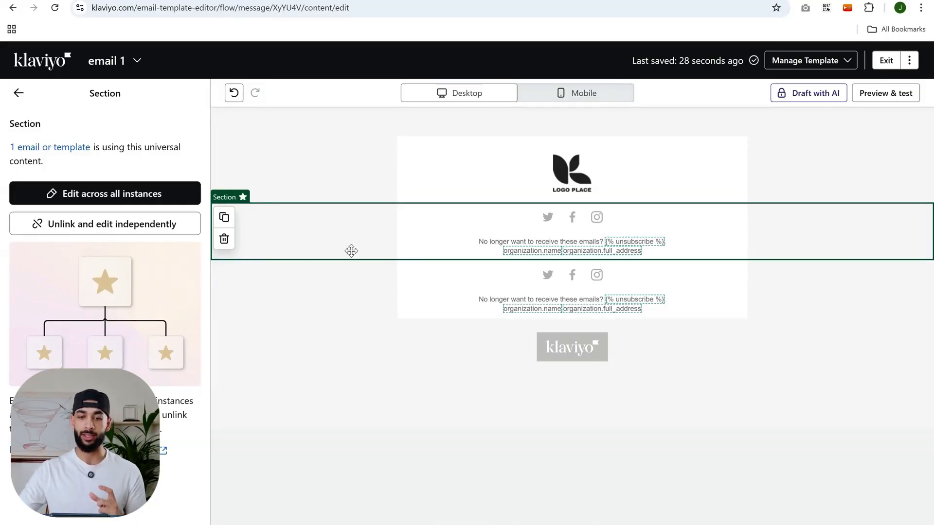
# Open the universal footer section for editing across all instances, review its style settings, and exit discarding changes.
pyautogui.click(105, 195)
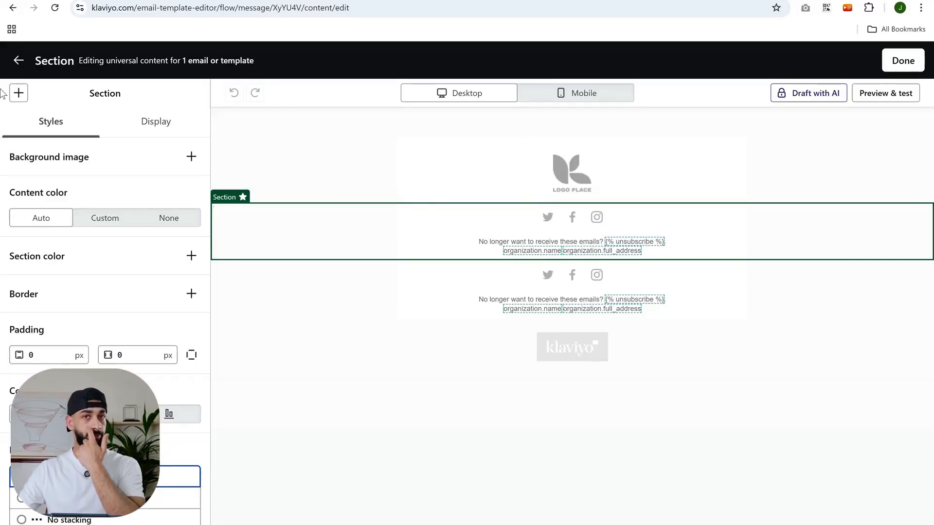
pyautogui.click(19, 61)
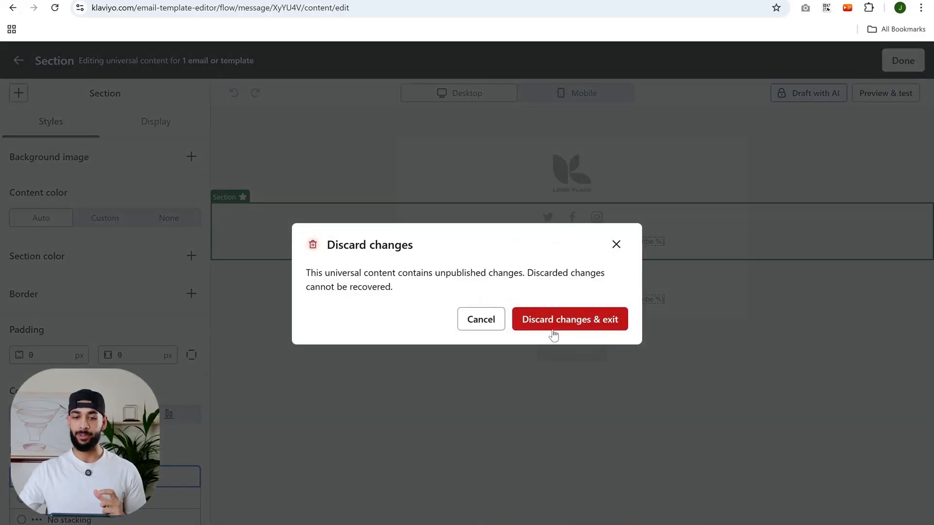
pyautogui.click(582, 336)
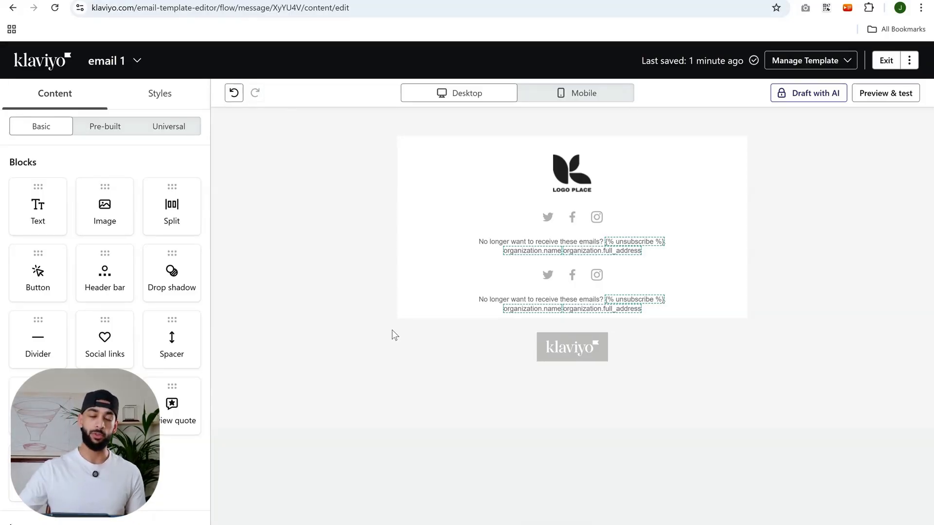
# Check the logo header section's style settings and leave the email editor for the Flows page.
pyautogui.click(373, 165)
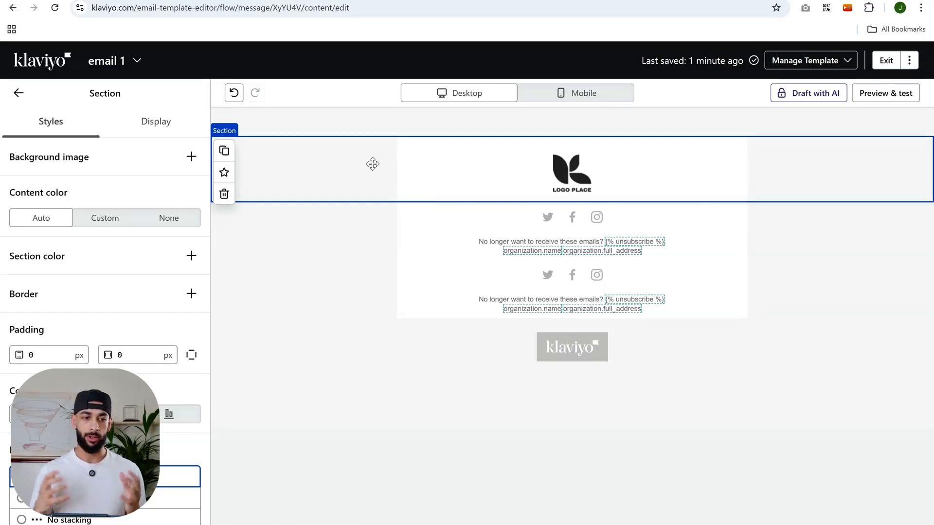
pyautogui.click(18, 93)
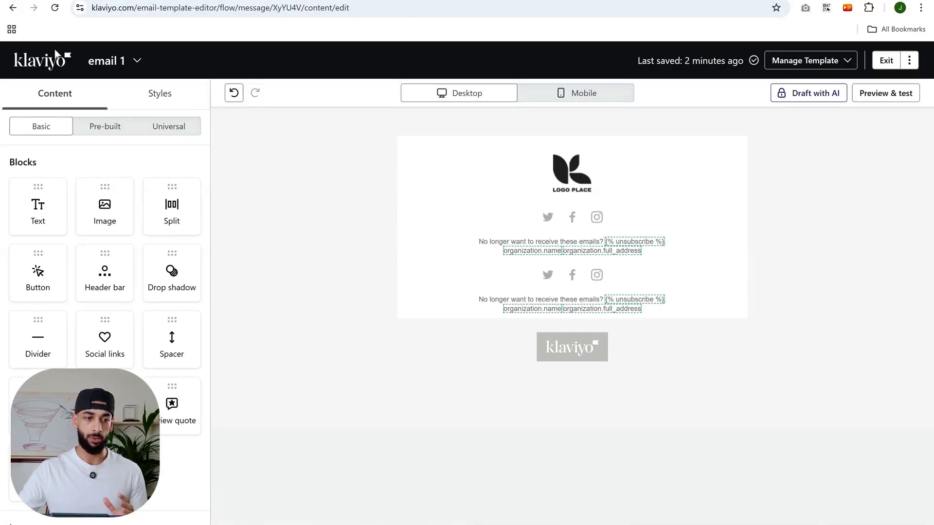
pyautogui.click(56, 54)
pyautogui.click(517, 81)
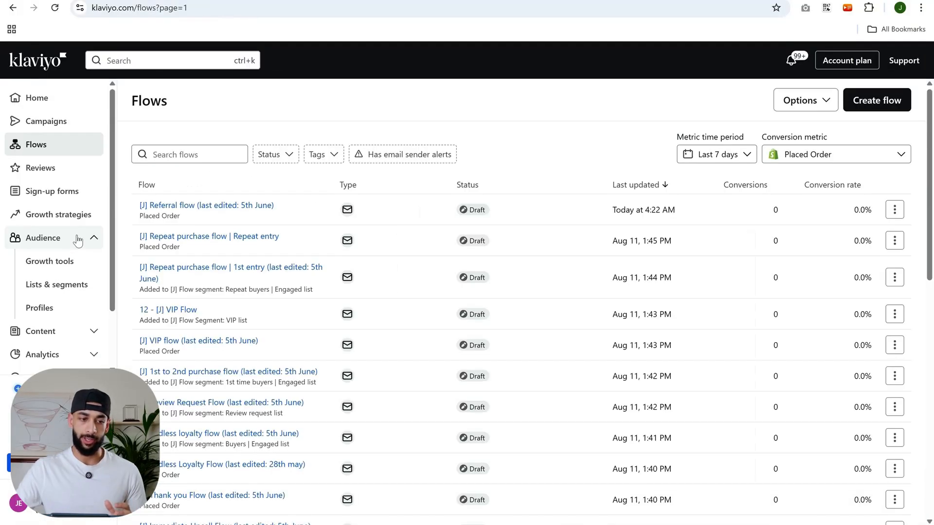
# Review the Campaigns, Flows, Sign-up forms, and Lists & Segments pages in turn.
pyautogui.click(78, 239)
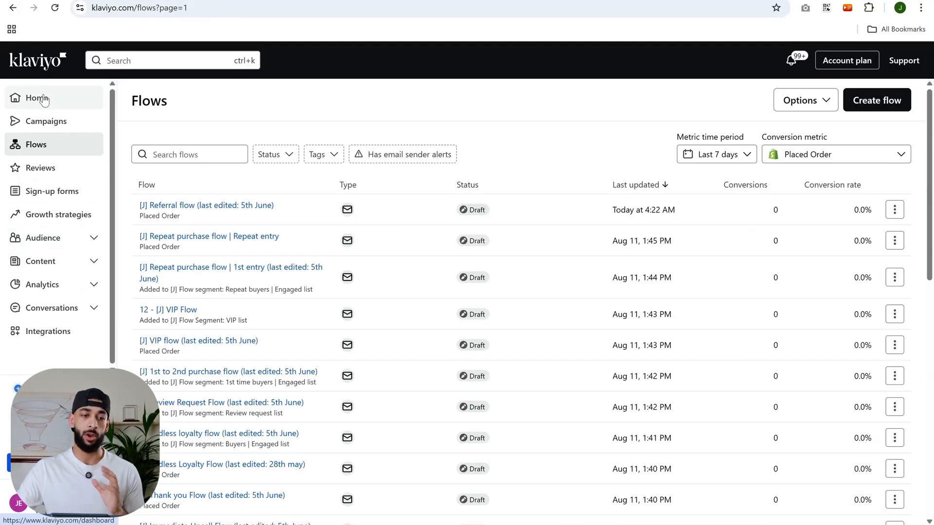
pyautogui.click(76, 130)
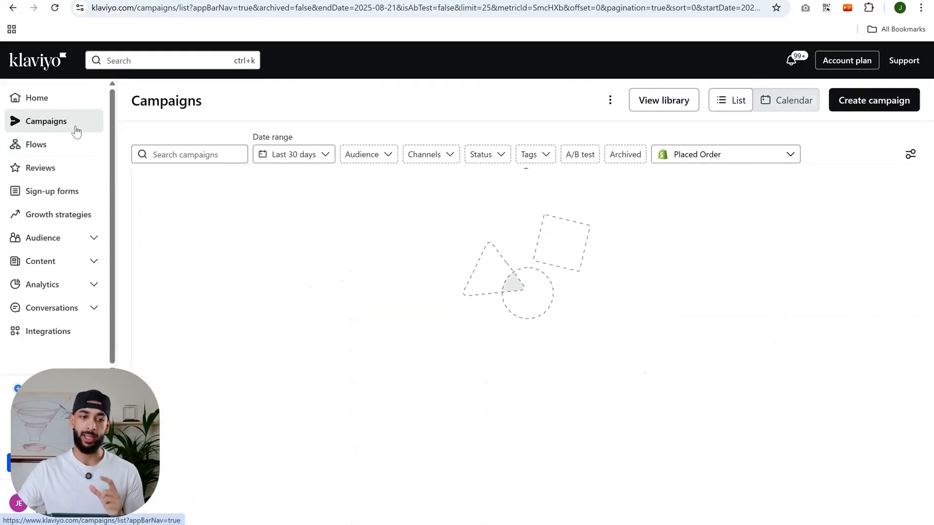
pyautogui.click(75, 154)
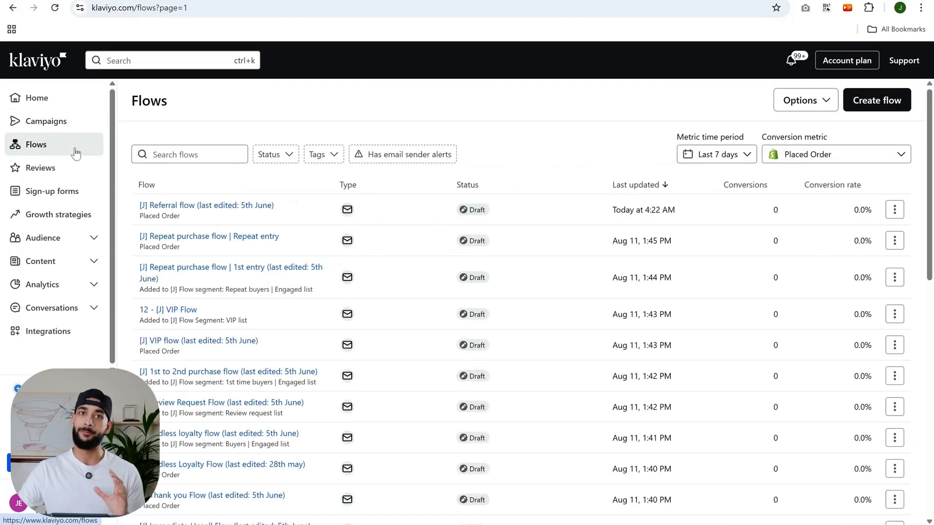
pyautogui.click(70, 195)
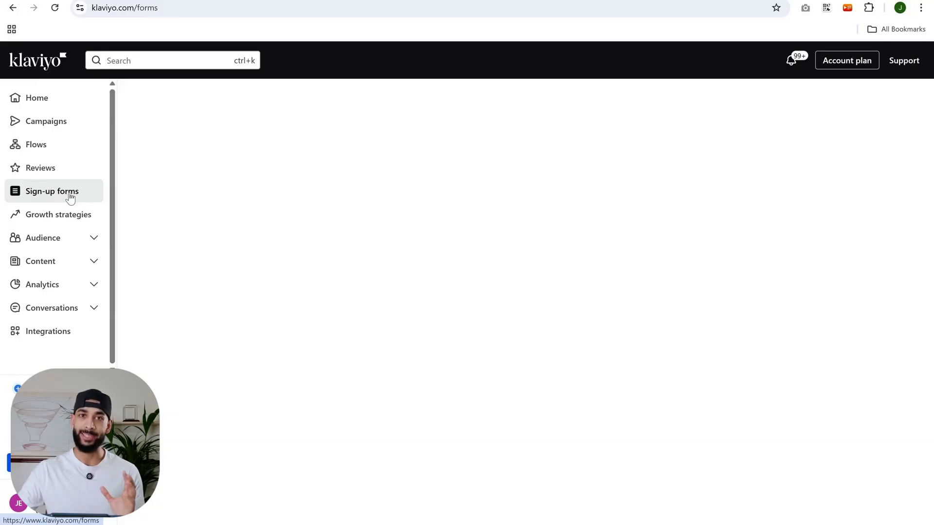
pyautogui.click(93, 238)
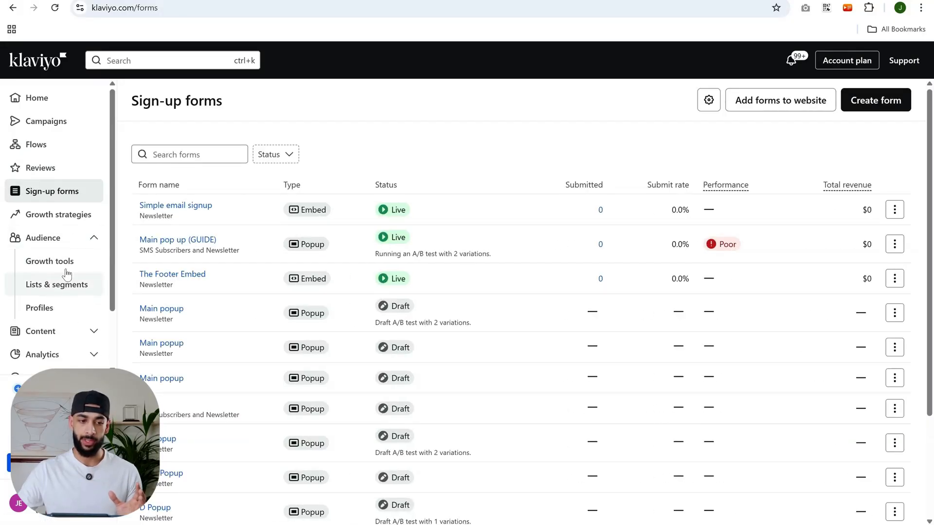
pyautogui.click(67, 287)
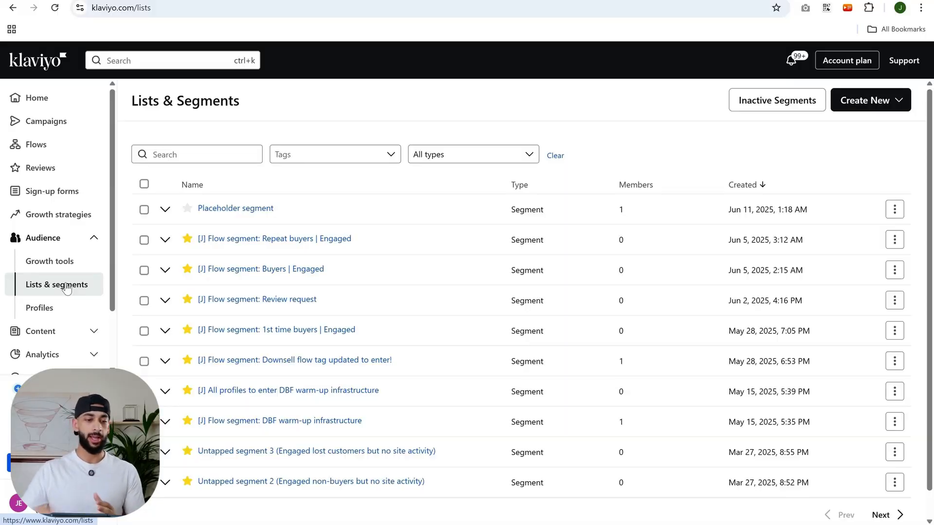
# Examine the pages available under Content and Analytics, and go to the Home dashboard.
pyautogui.scroll(-2, 67, 288)
pyautogui.click(60, 258)
pyautogui.scroll(-1, 62, 271)
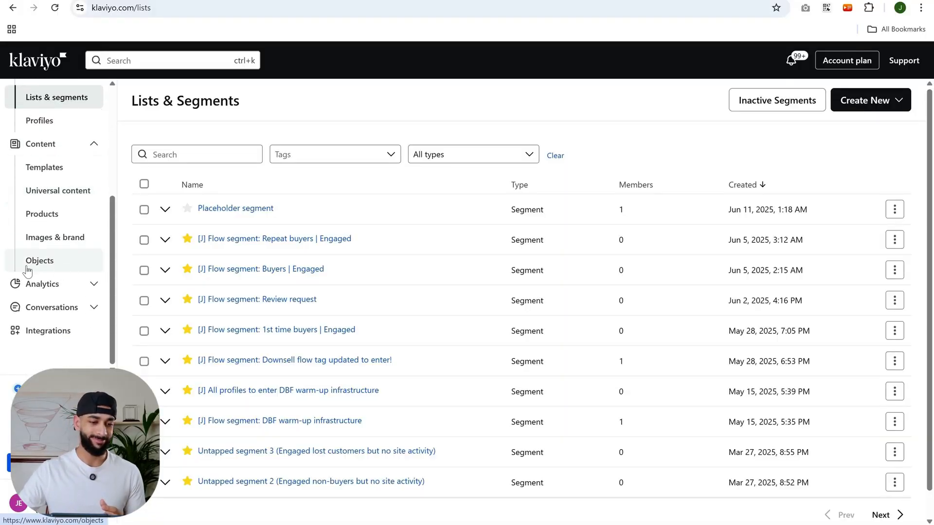
pyautogui.click(82, 285)
pyautogui.scroll(-3, 80, 326)
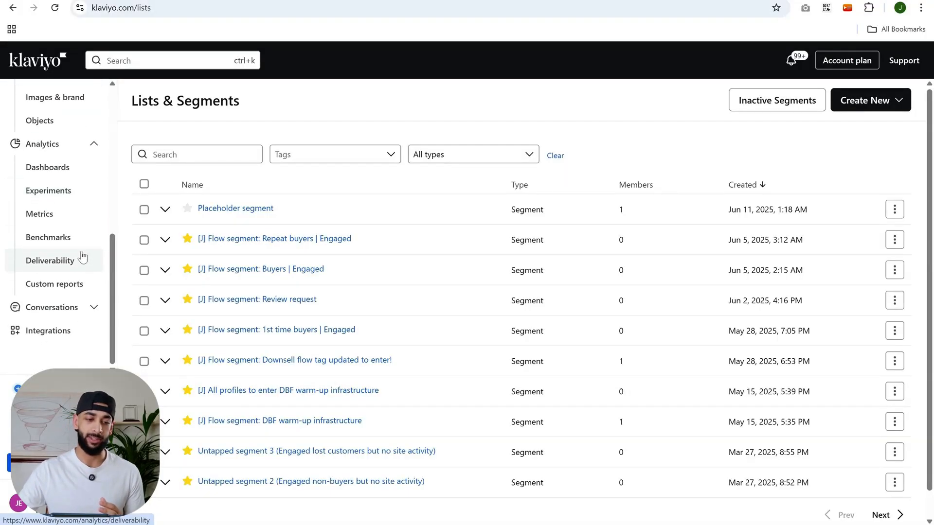
pyautogui.scroll(5, 69, 287)
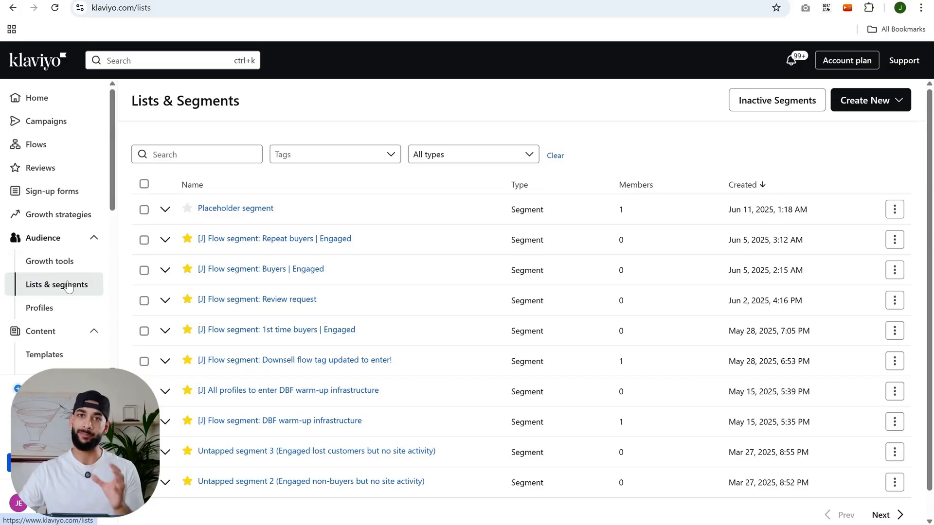
pyautogui.click(37, 99)
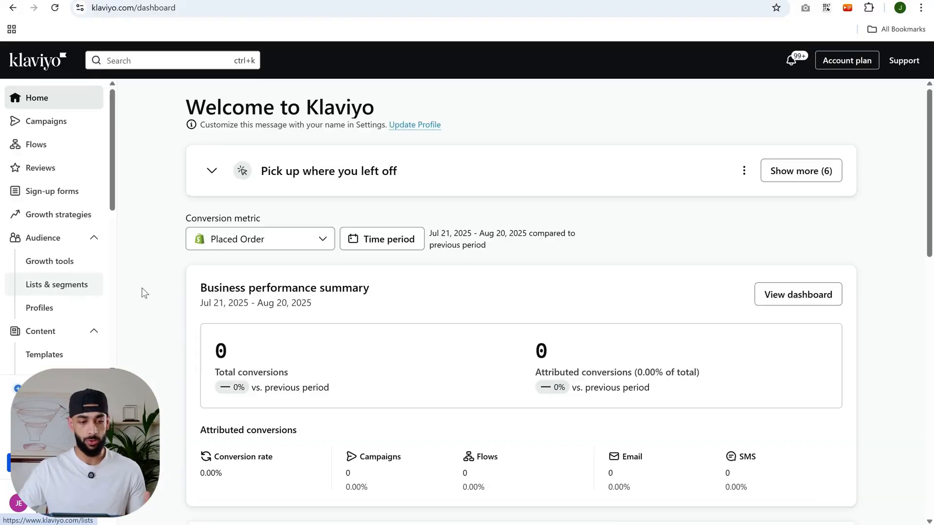
# Create a new list named "test list" under Lists & Segments.
pyautogui.click(39, 283)
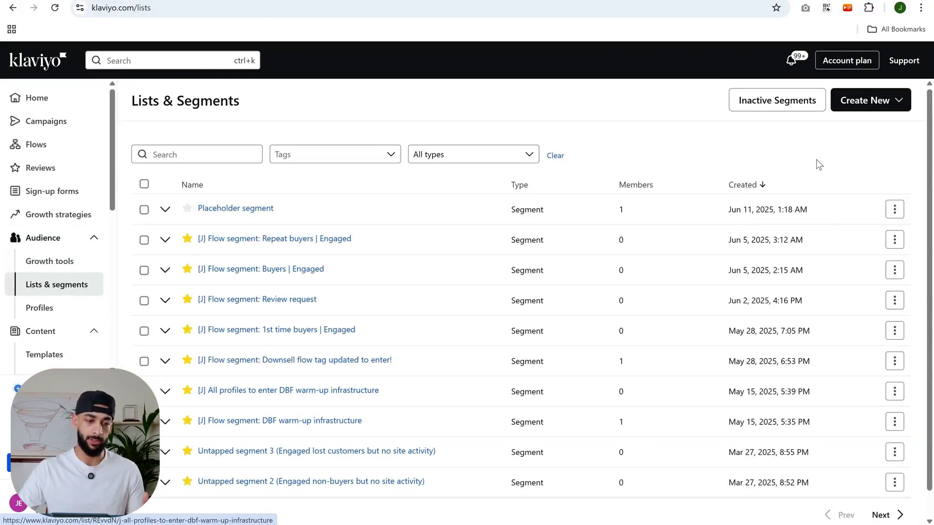
pyautogui.click(859, 108)
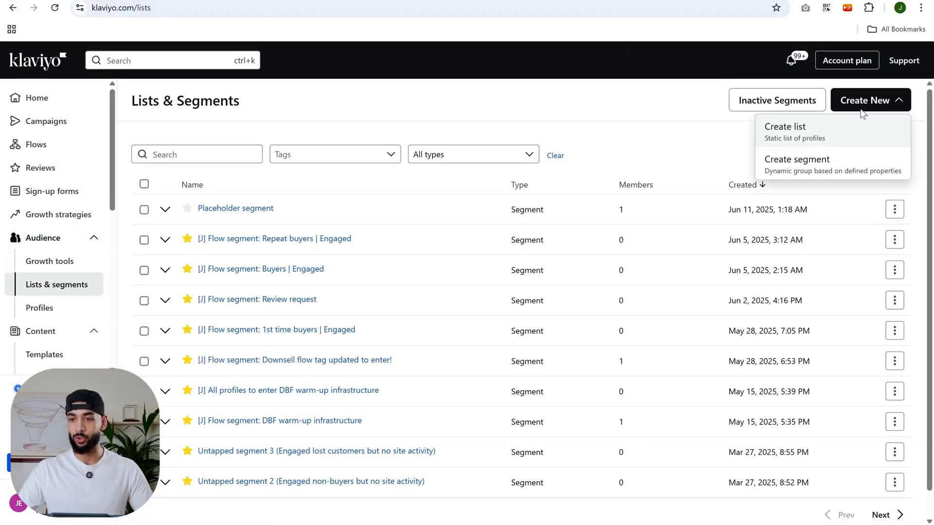
pyautogui.click(837, 145)
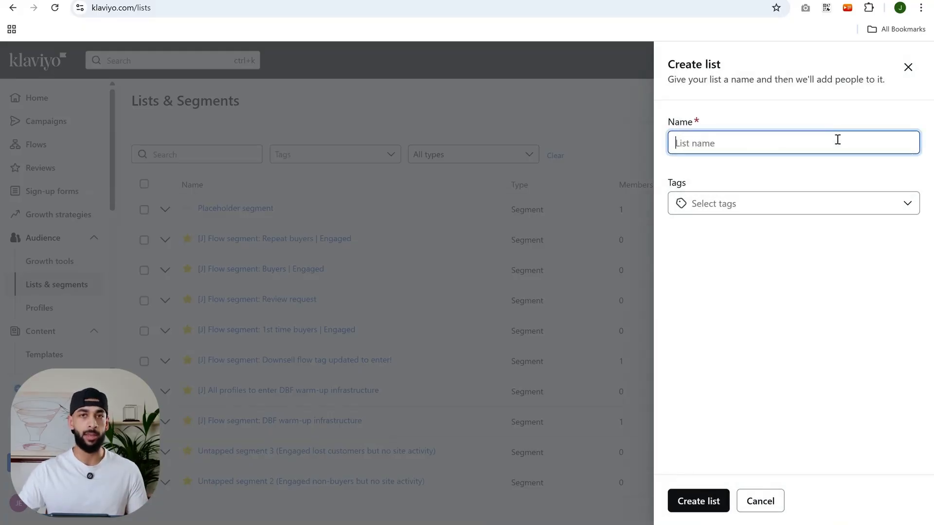
pyautogui.write('test')
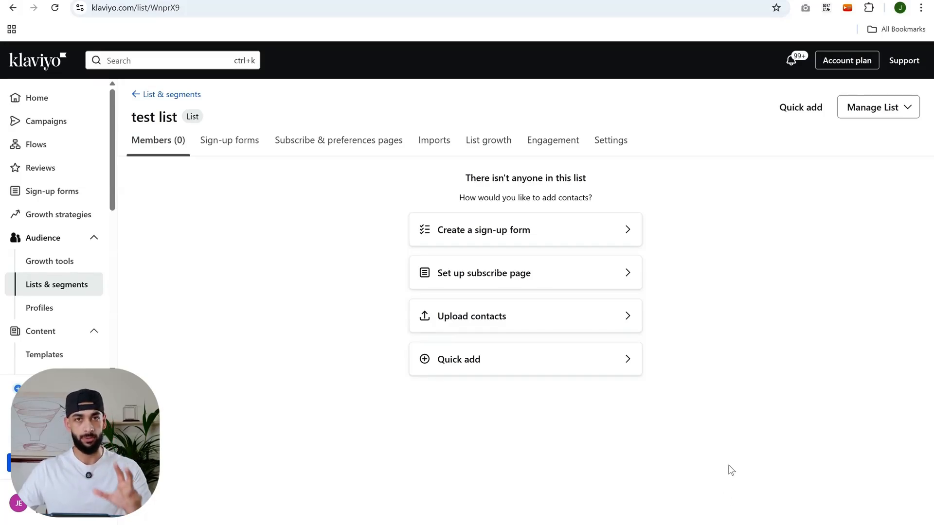
# Change the test list's opt-in process to Single opt-in in its consent settings and save the change.
pyautogui.click(618, 142)
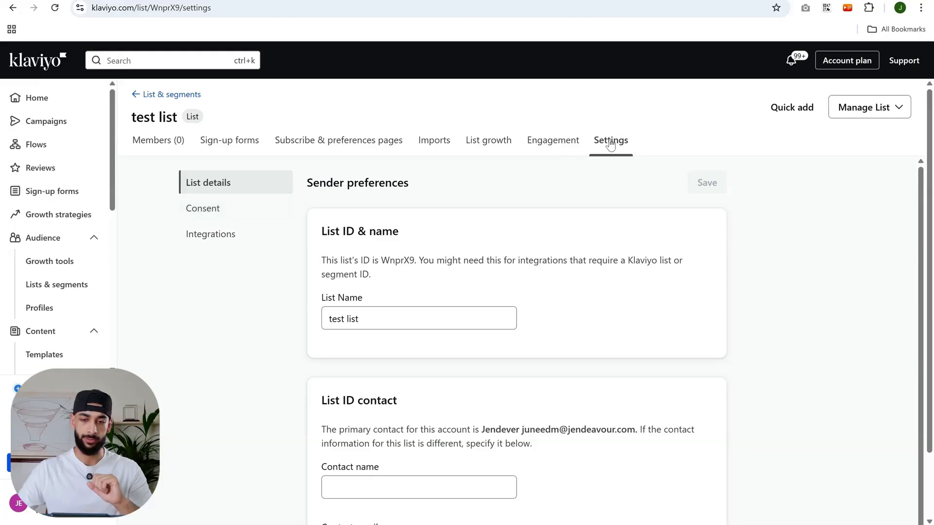
pyautogui.click(252, 212)
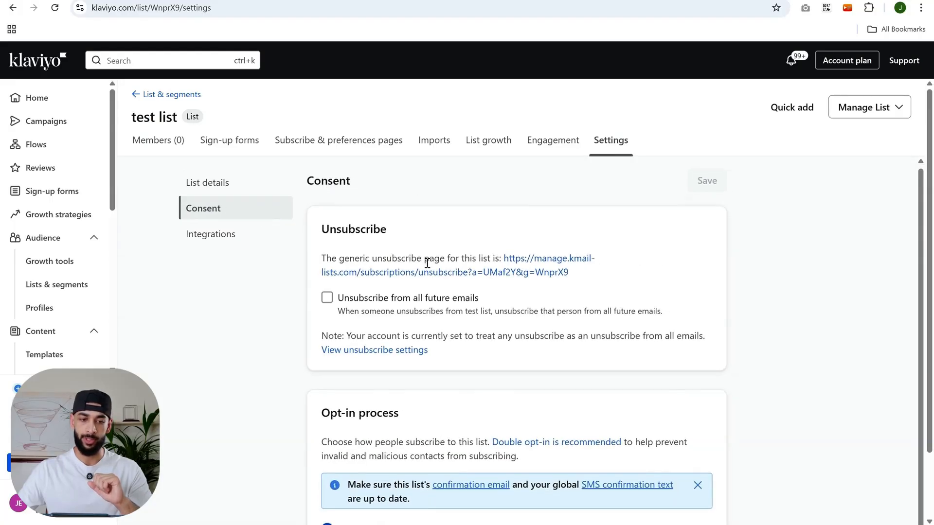
pyautogui.scroll(-2, 415, 424)
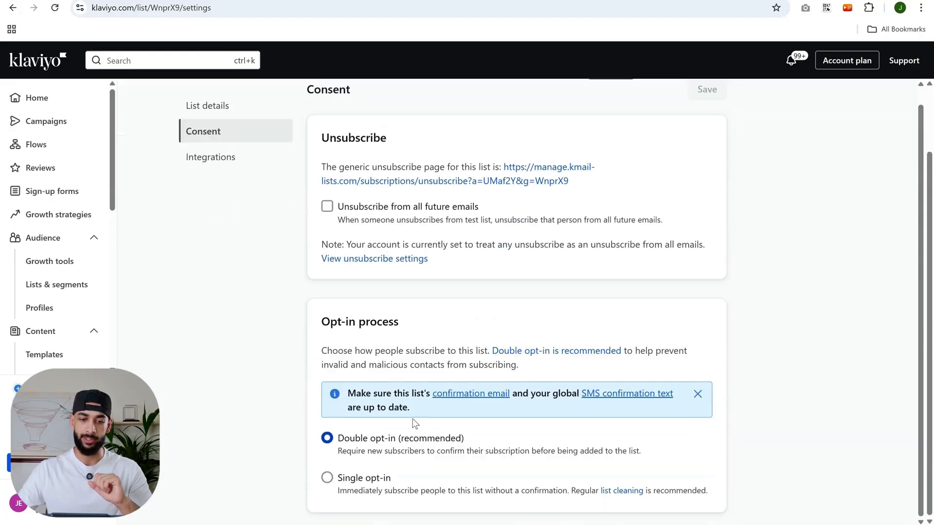
pyautogui.click(369, 479)
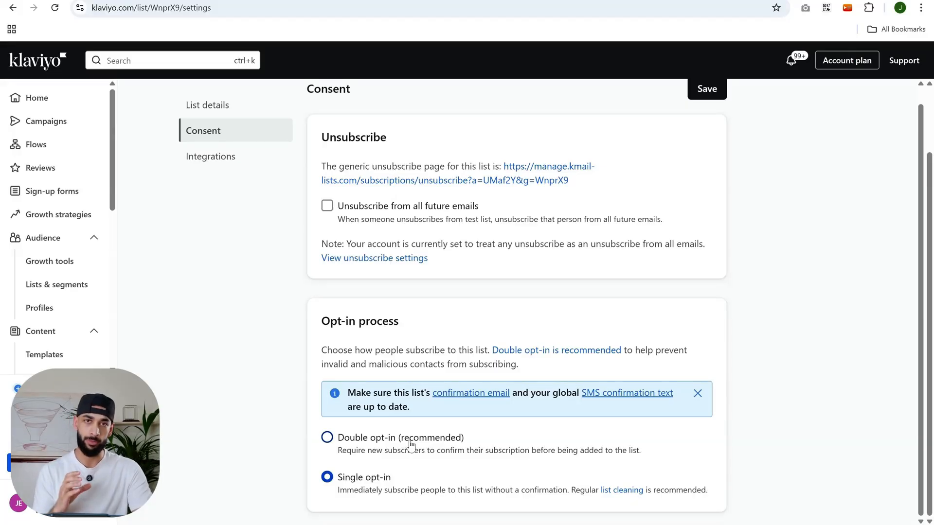
pyautogui.scroll(1, 632, 243)
pyautogui.click(710, 106)
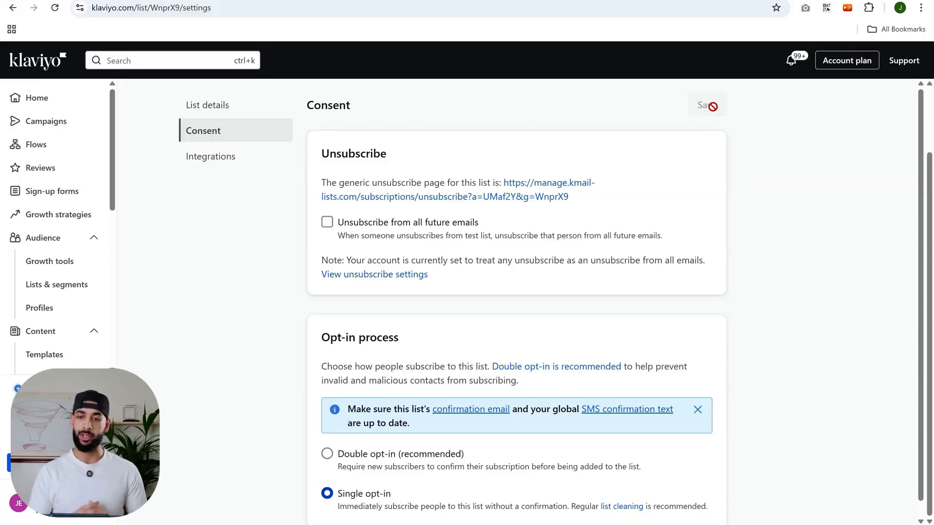
pyautogui.scroll(-1, 594, 296)
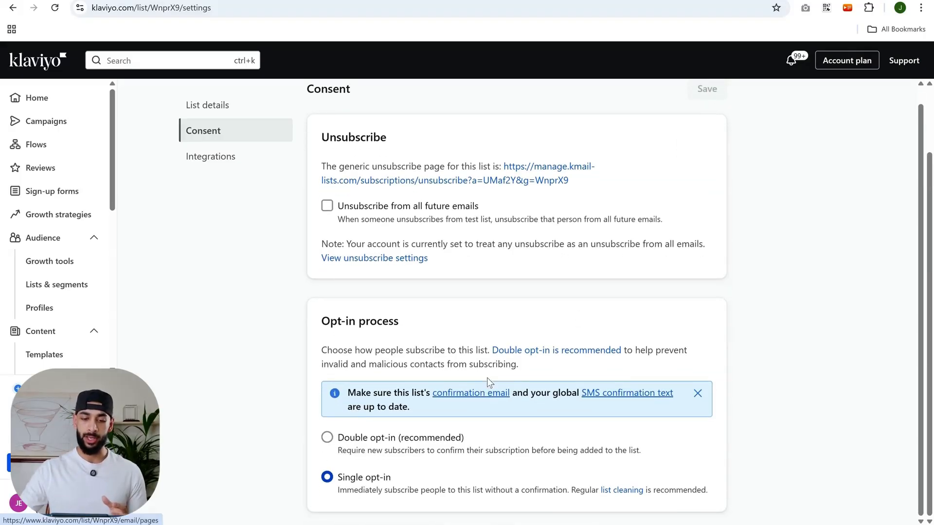
pyautogui.scroll(1, 488, 375)
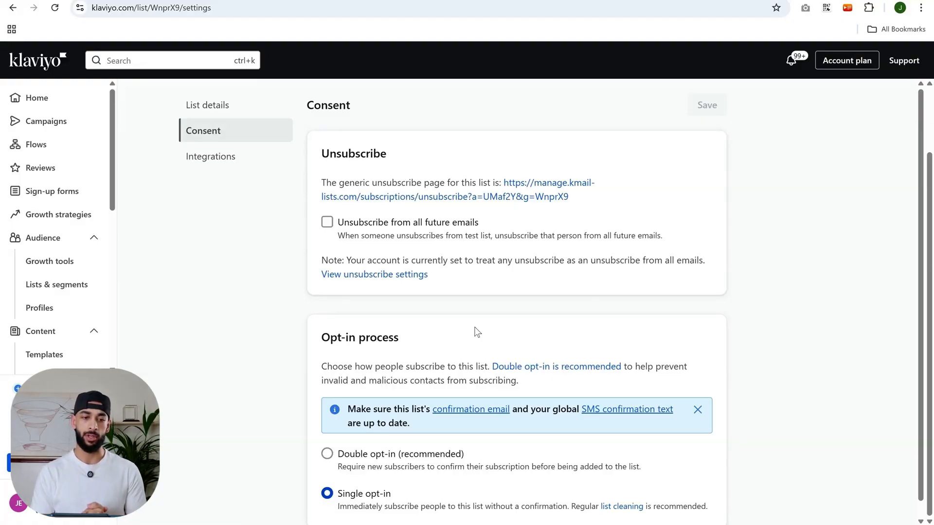
pyautogui.scroll(5, 475, 332)
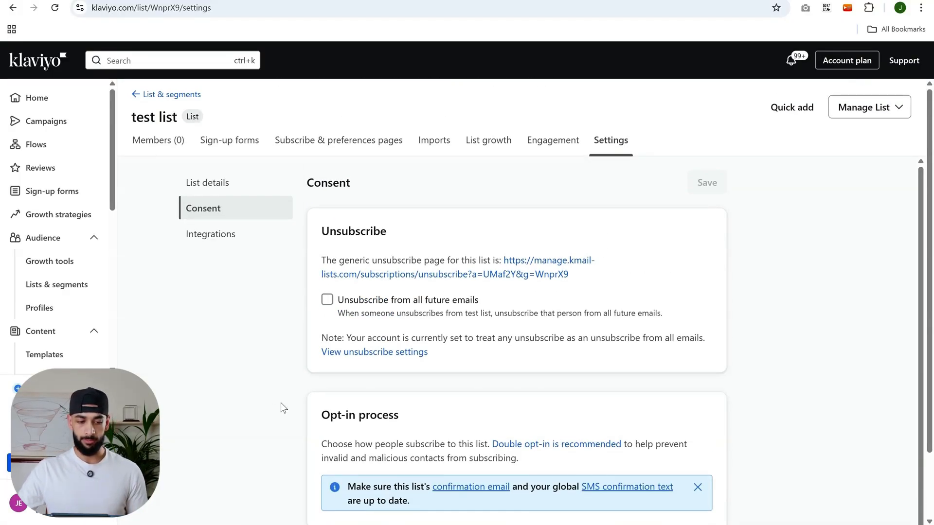
# Switch to the Figma outline and review its numbered list of core Klaviyo features.
pyautogui.click(59, 103)
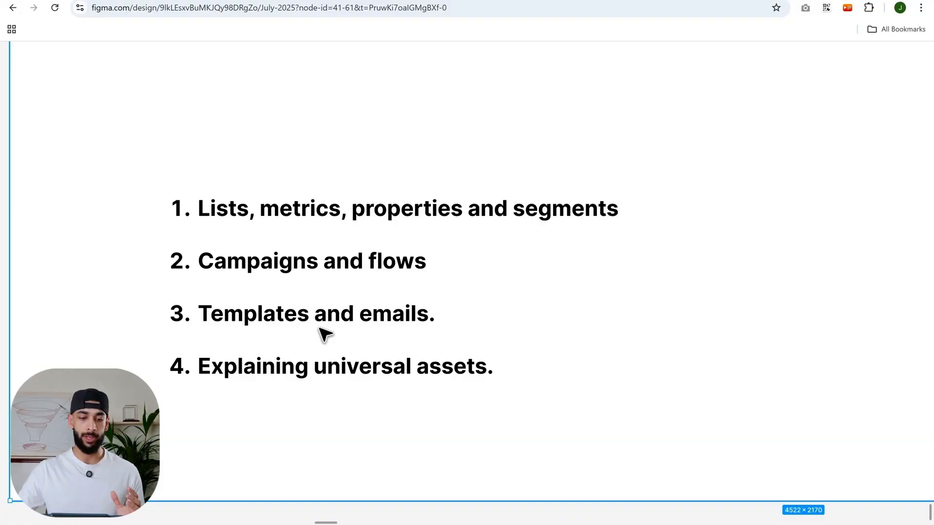
pyautogui.scroll(-1, 323, 336)
pyautogui.scroll(2, 325, 352)
pyautogui.scroll(-1, 324, 357)
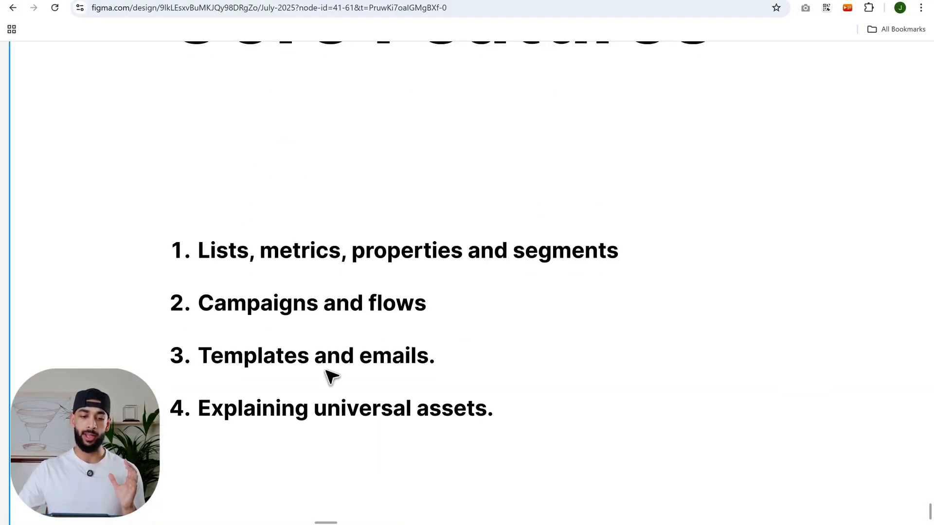